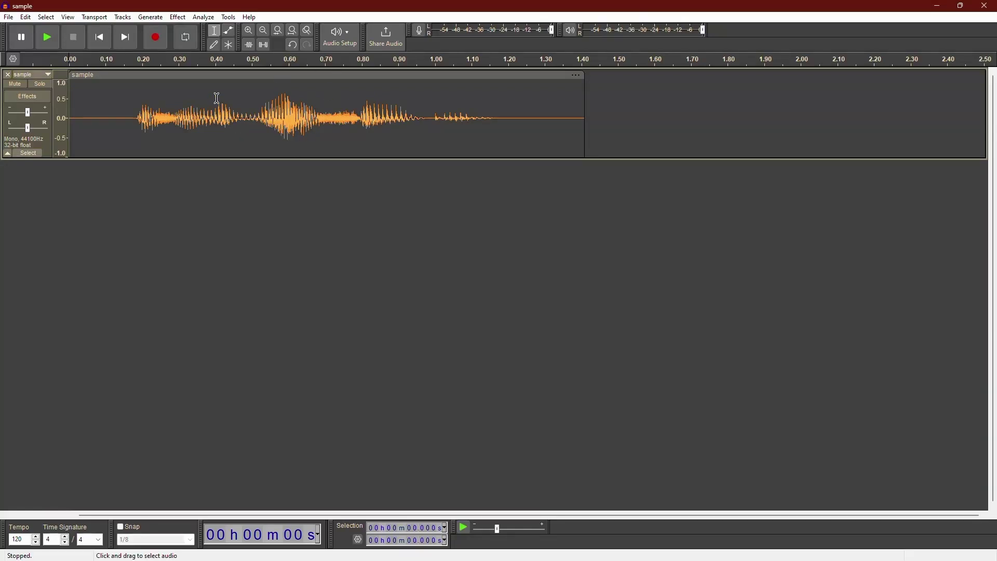
- Double-click the sample clip to select its full 1.4-second length
double_click(156, 87)
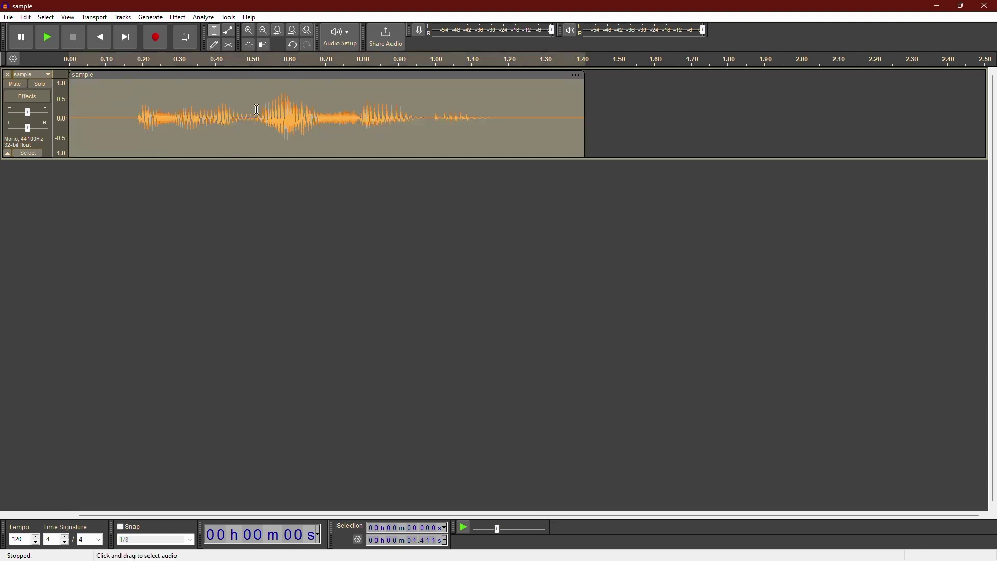
- Open Change Pitch and preview the clip raised by +10.51 semitones
click(178, 17)
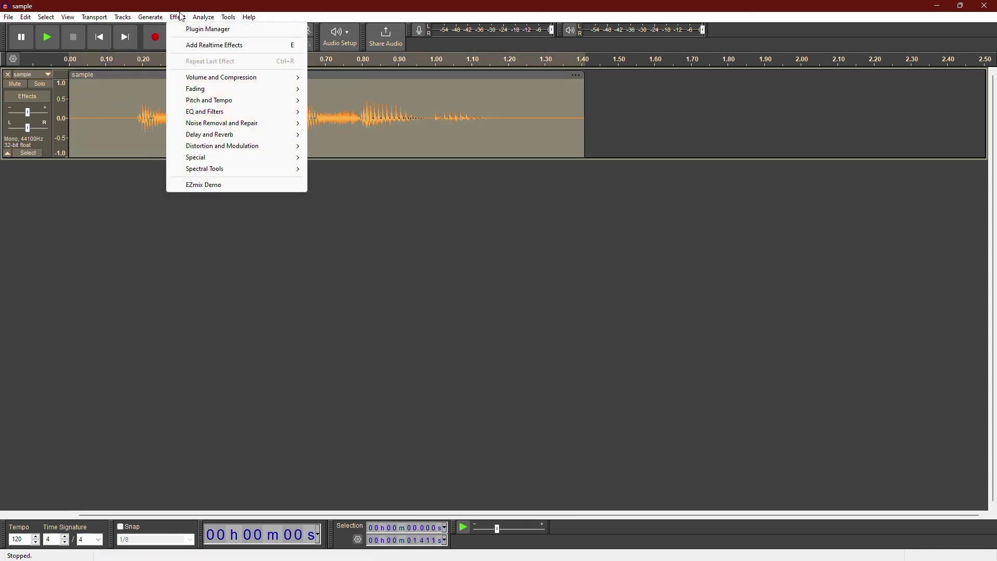
mouse_move(193, 79)
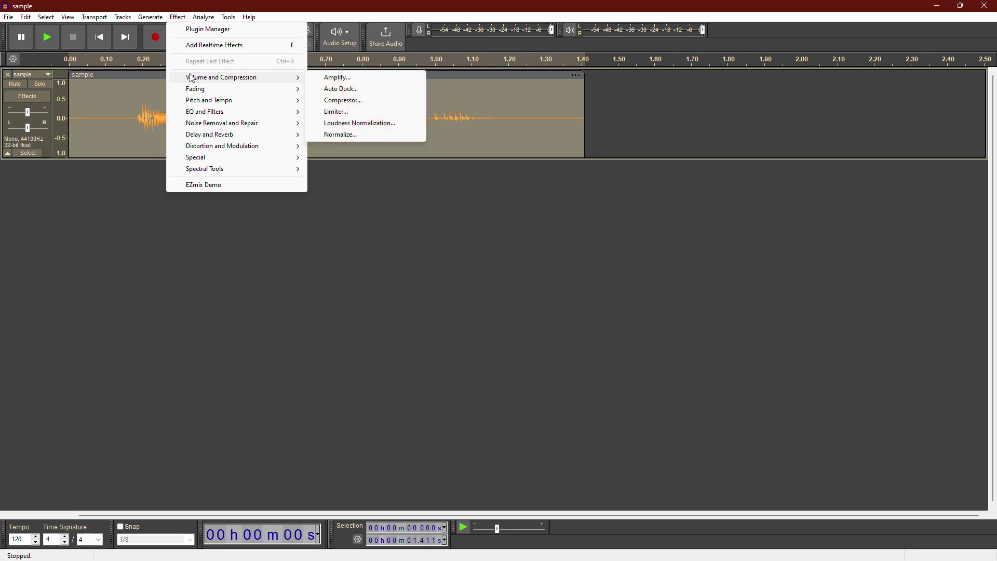
mouse_move(188, 103)
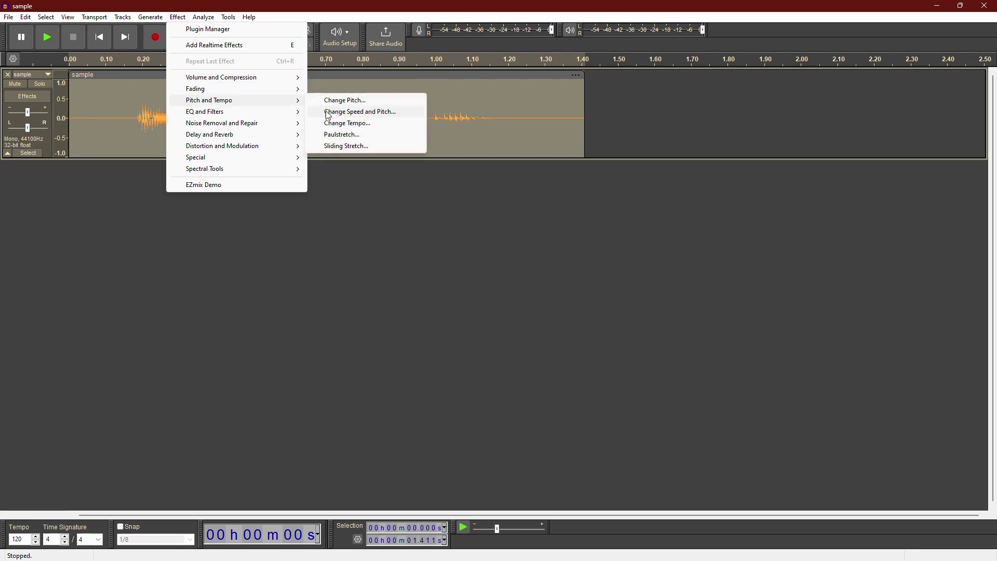
click(342, 100)
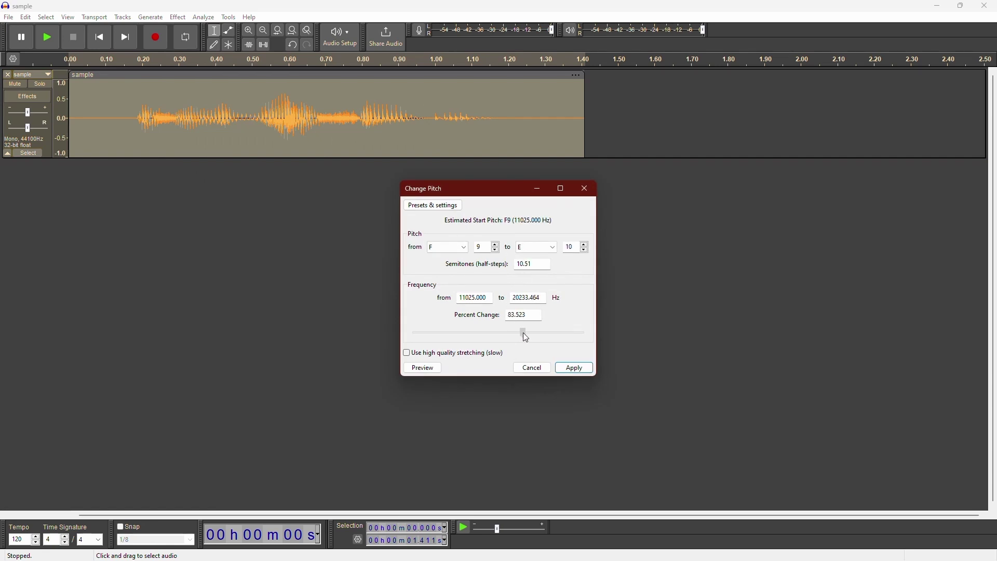
click(447, 19)
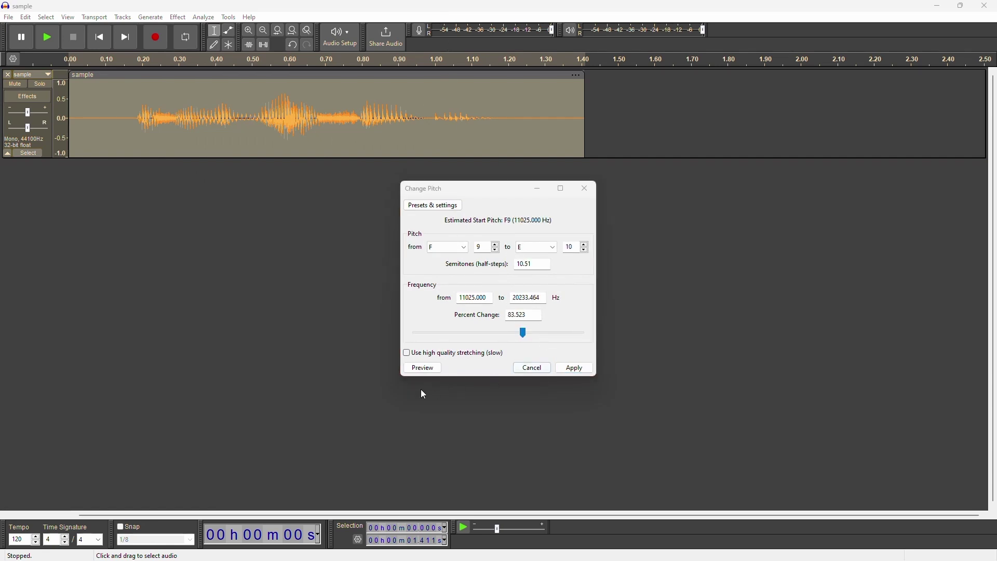
click(423, 368)
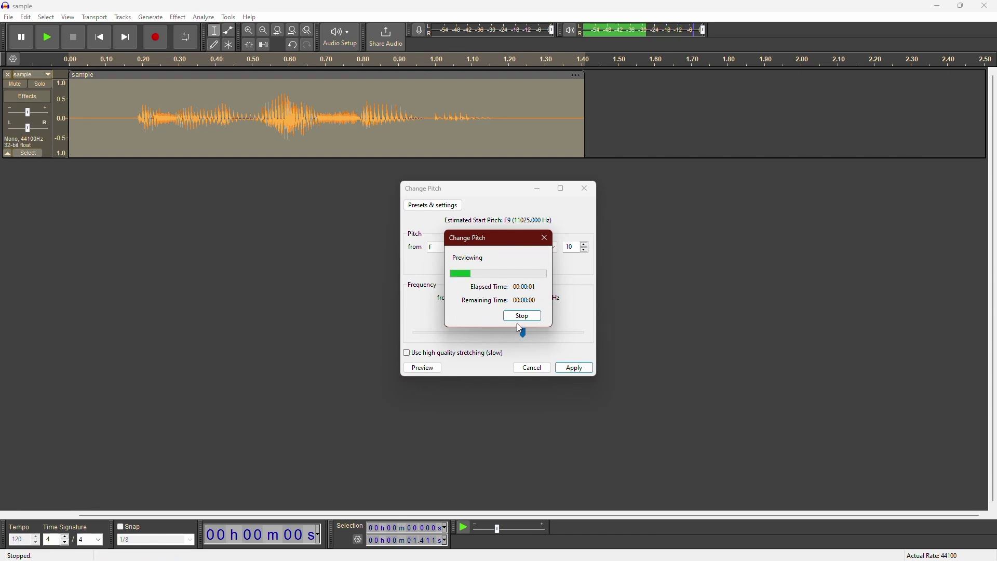
- Preview the clip lowered to -27 percent (−5.45 semitones), then cancel without applying
drag(522, 332, 477, 332)
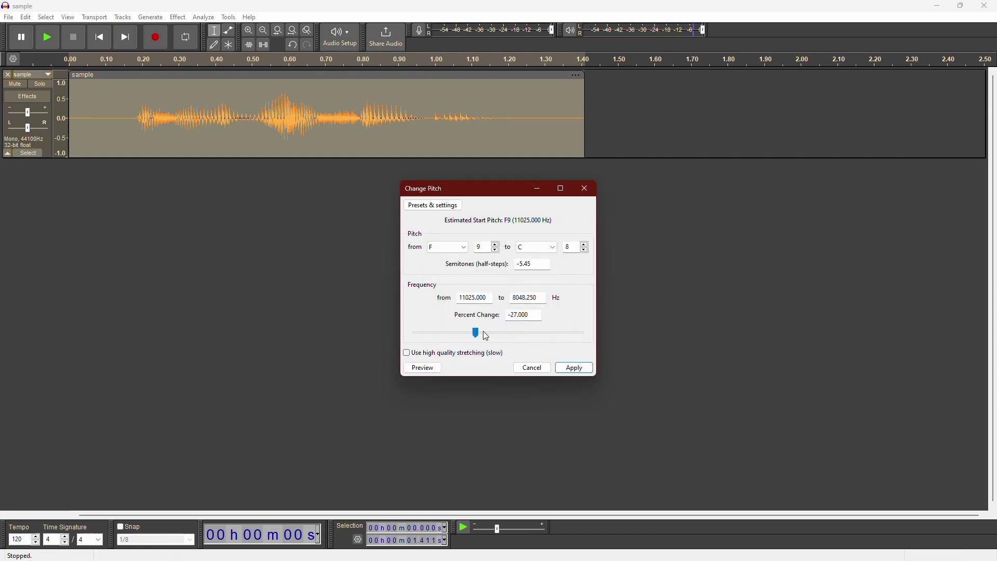
click(436, 366)
click(544, 372)
- Open Change Speed and Pitch and preview the clip sped up by +113.6%
click(178, 18)
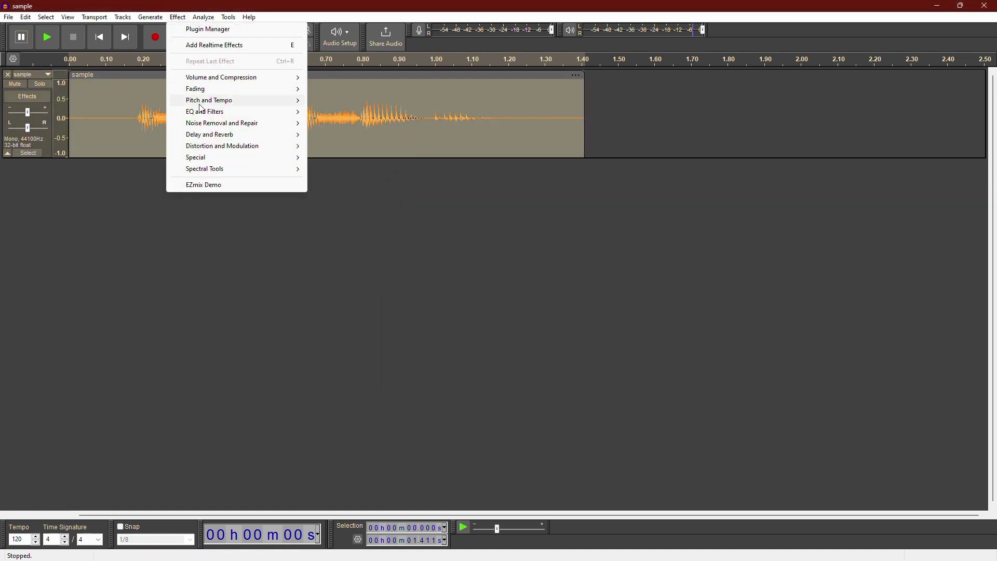
mouse_move(207, 104)
click(327, 112)
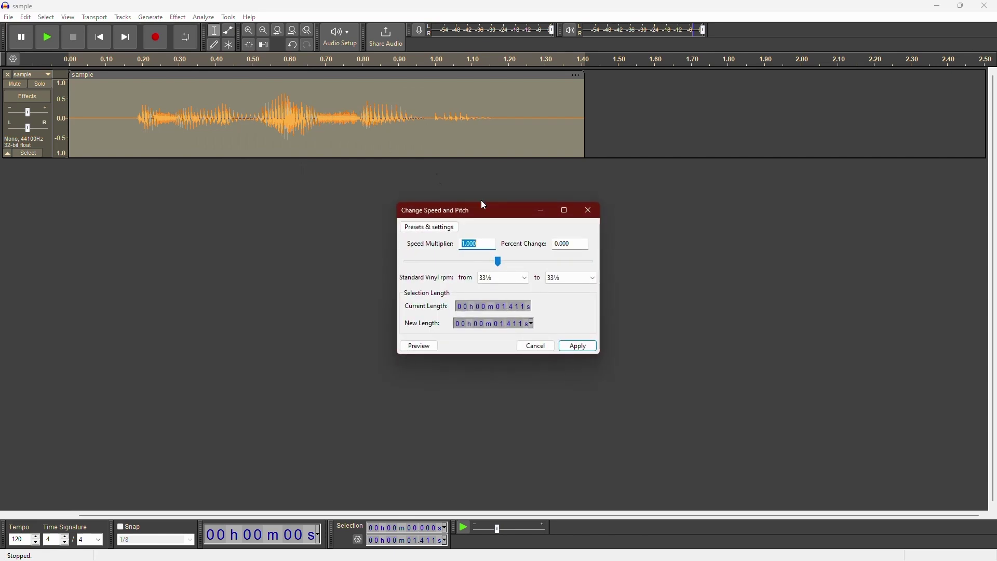
click(520, 264)
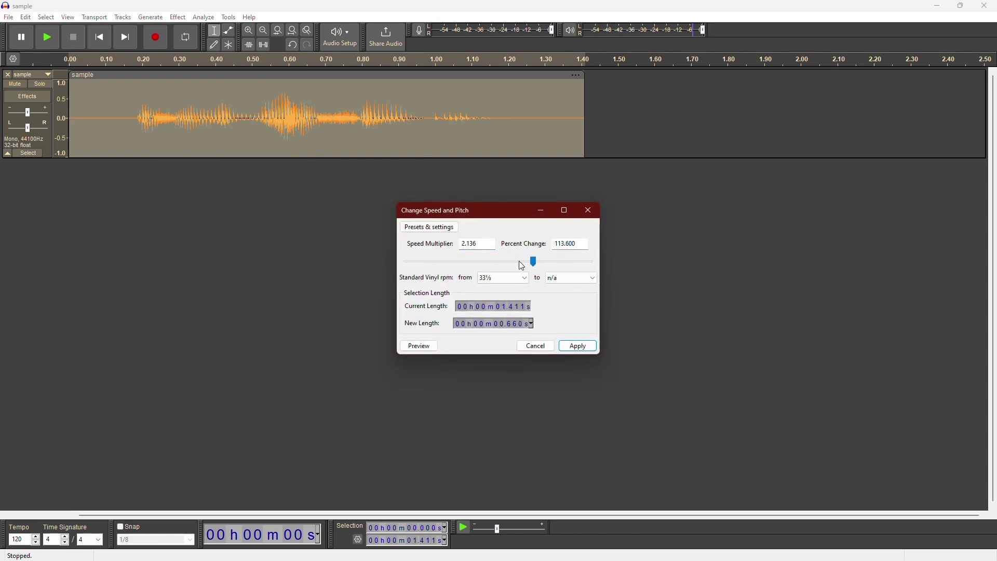
click(419, 345)
- Preview the clip slowed to −43% speed, then cancel without applying
click(483, 263)
click(424, 349)
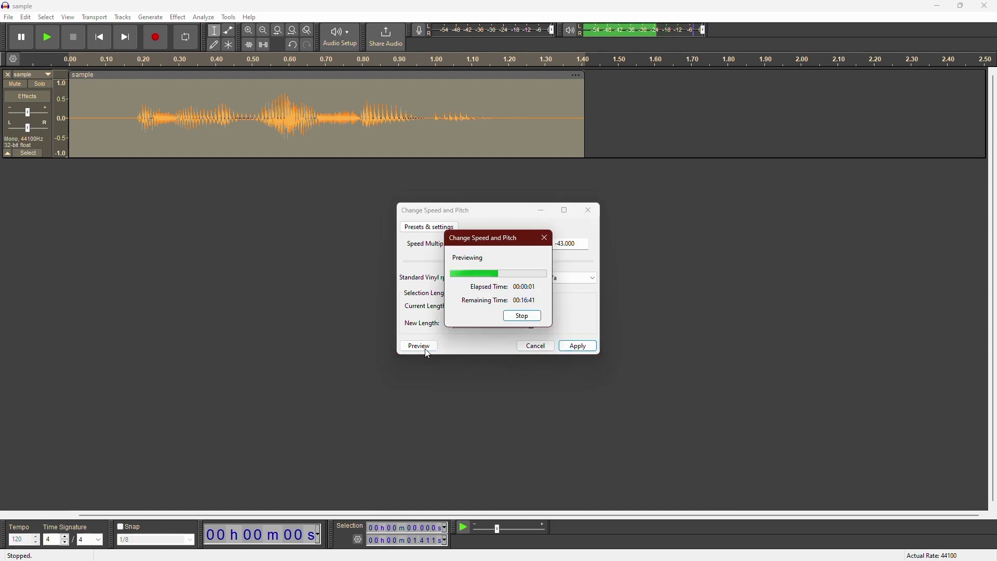
click(440, 23)
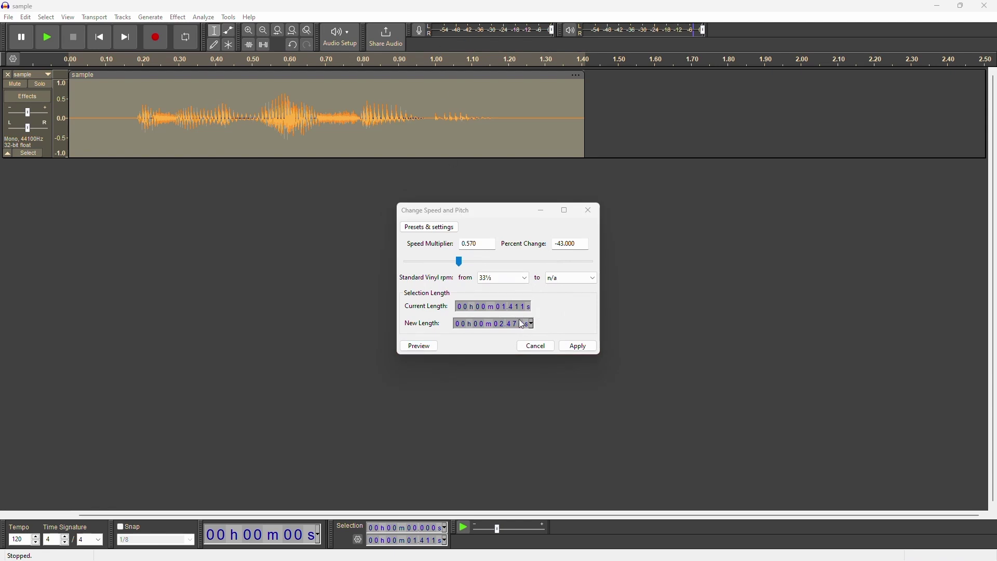
click(536, 346)
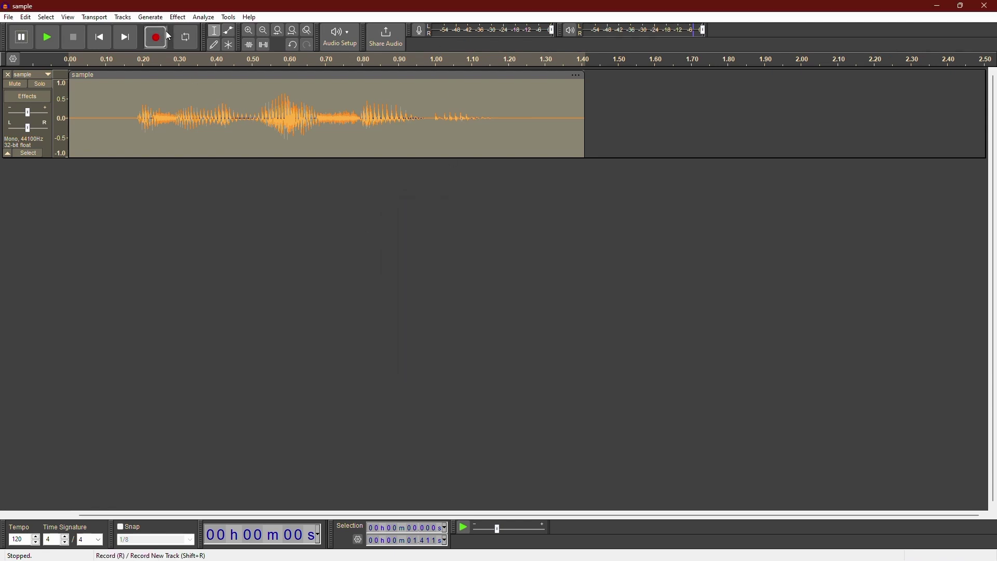
click(178, 18)
- Open Change Tempo and preview the clip twice at its starting tempo
mouse_move(290, 101)
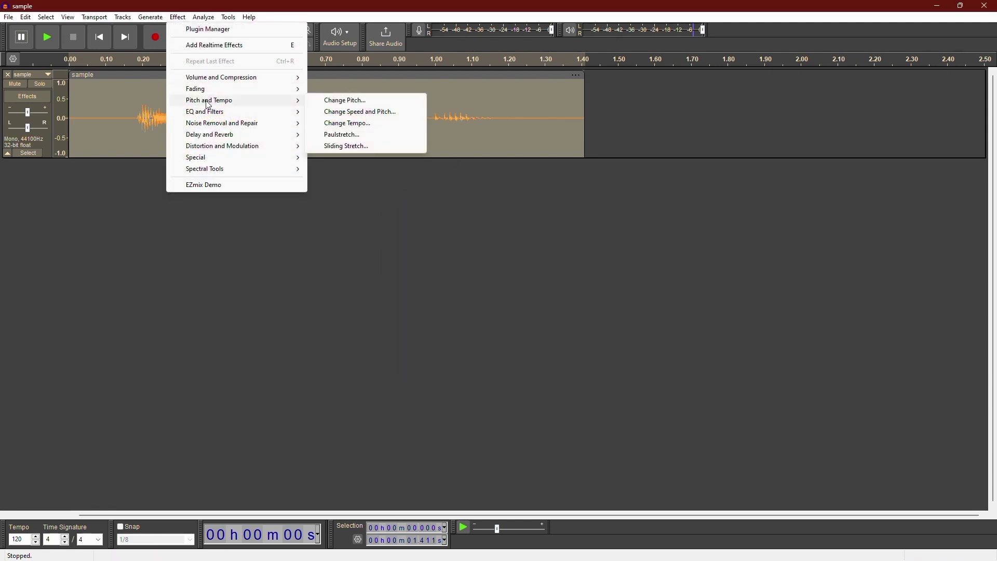
click(347, 124)
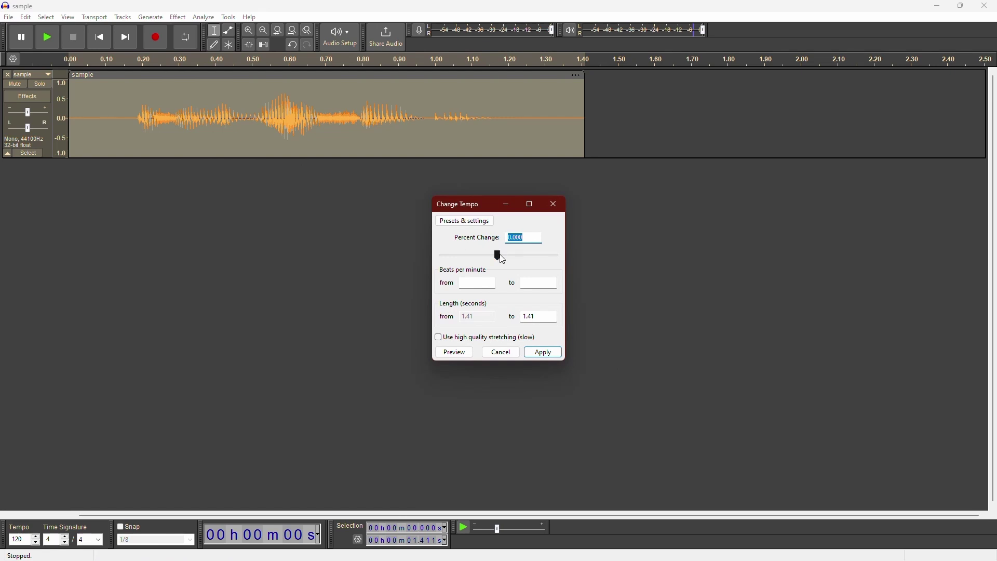
click(455, 355)
click(455, 353)
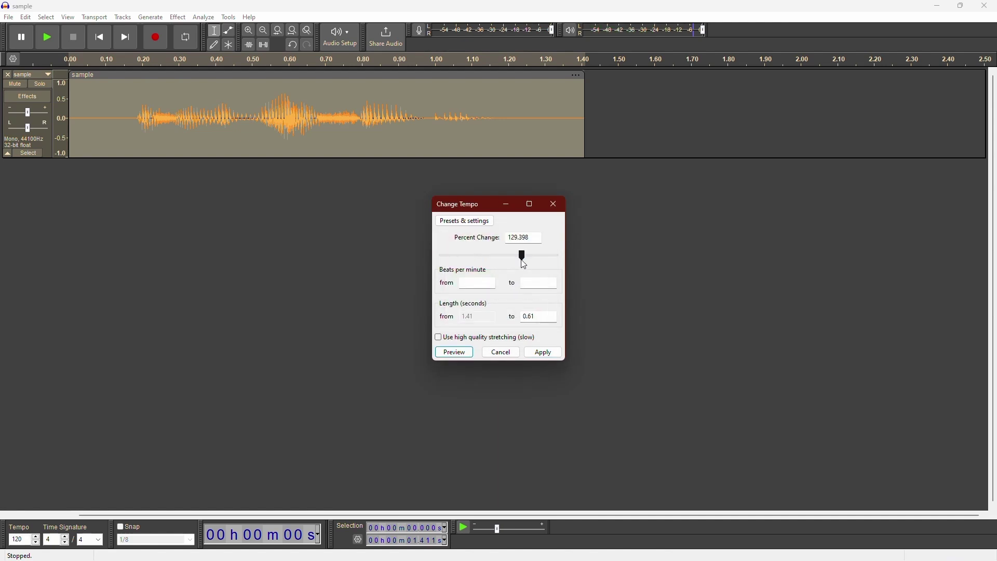
- Preview the tempo slowed to −50% and −75%, then cancel without applying
drag(522, 259, 470, 260)
click(455, 353)
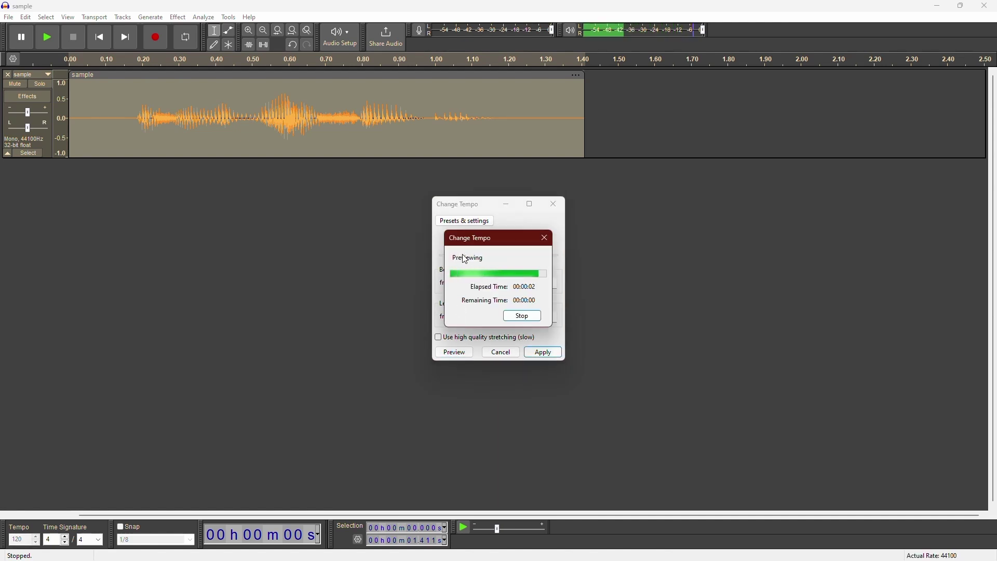
click(455, 354)
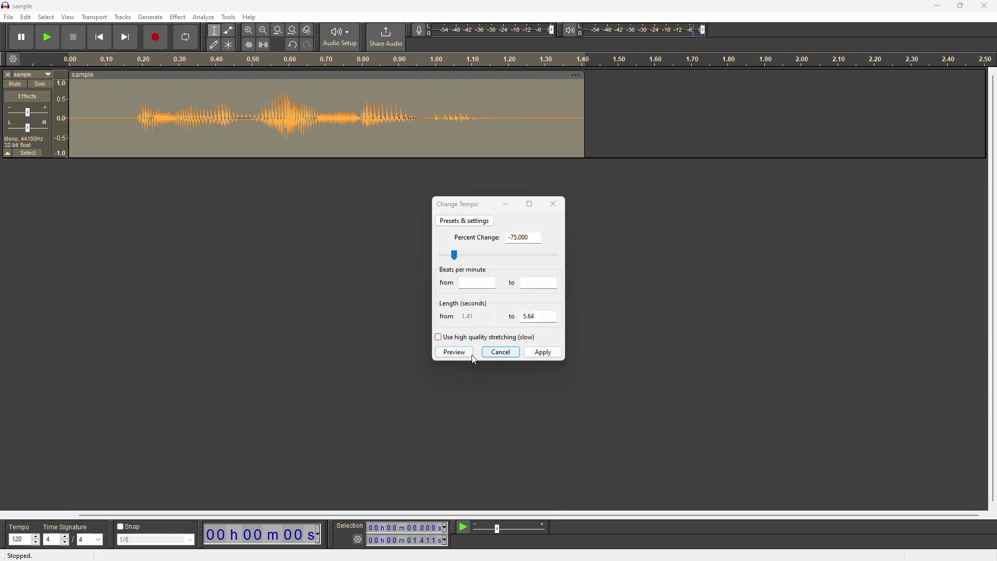
click(501, 353)
click(177, 17)
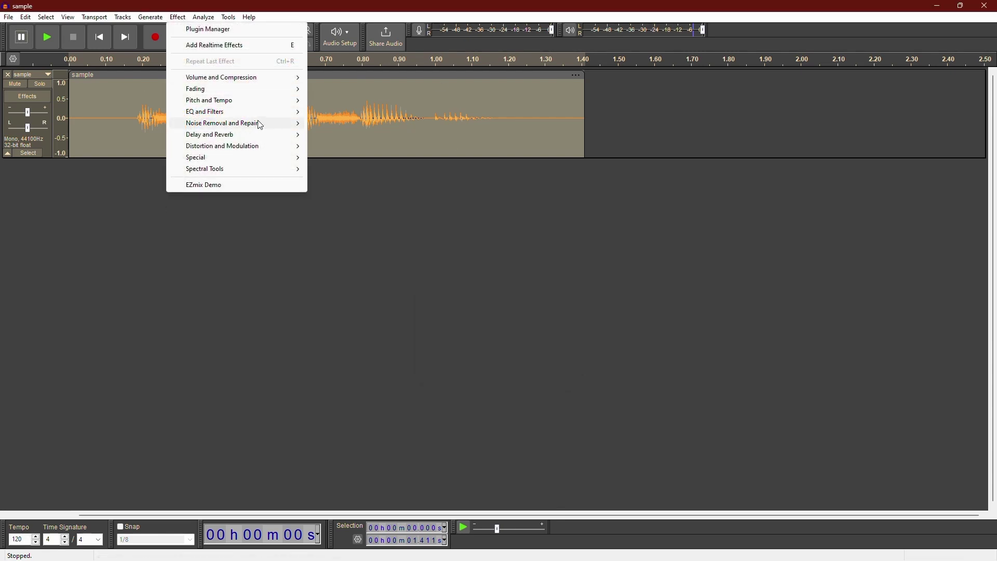
- Open Distortion and preview the clip with Hard Clipping
mouse_move(250, 148)
click(340, 147)
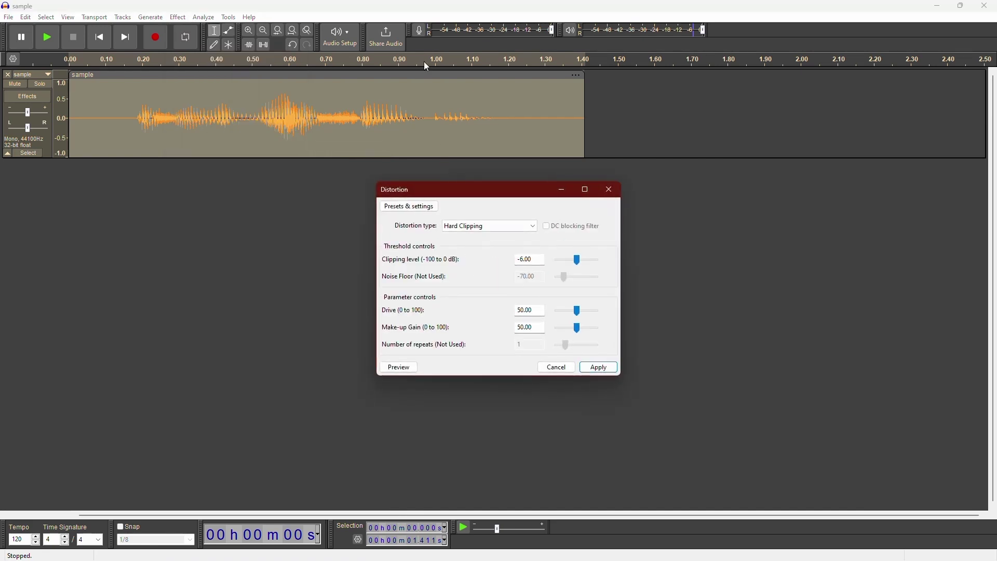
click(387, 367)
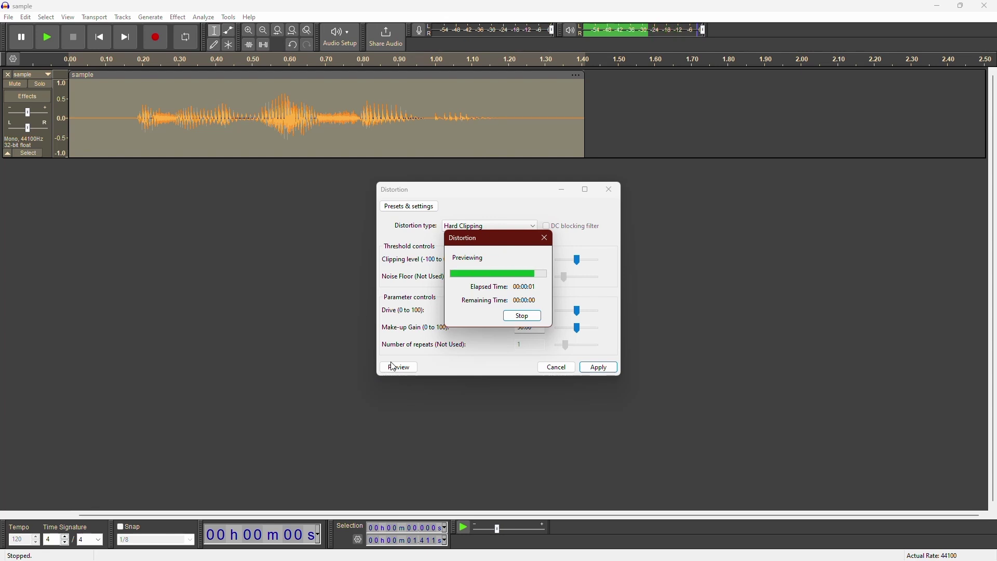
- Switch the distortion type to Even Harmonics and preview it twice
click(457, 228)
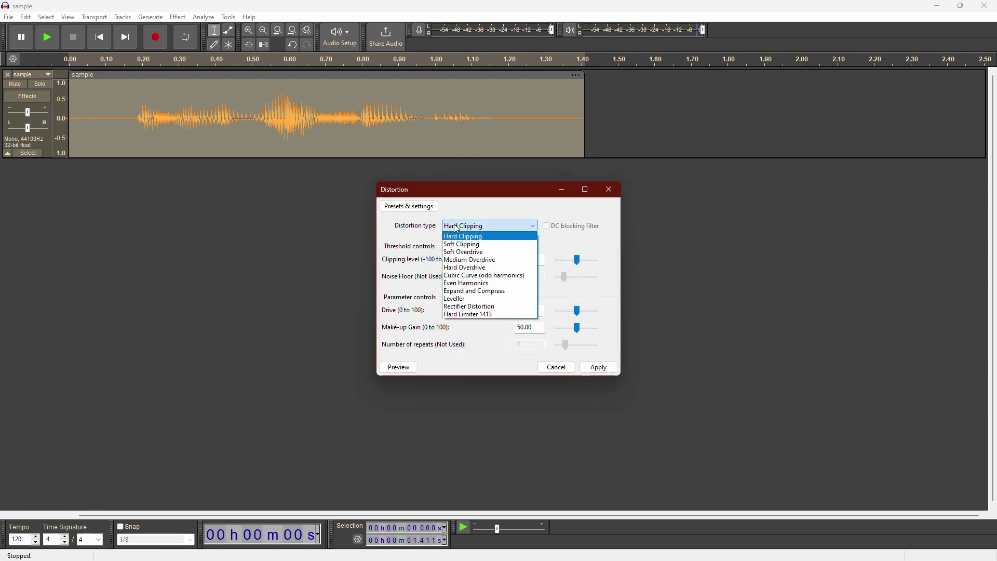
click(466, 283)
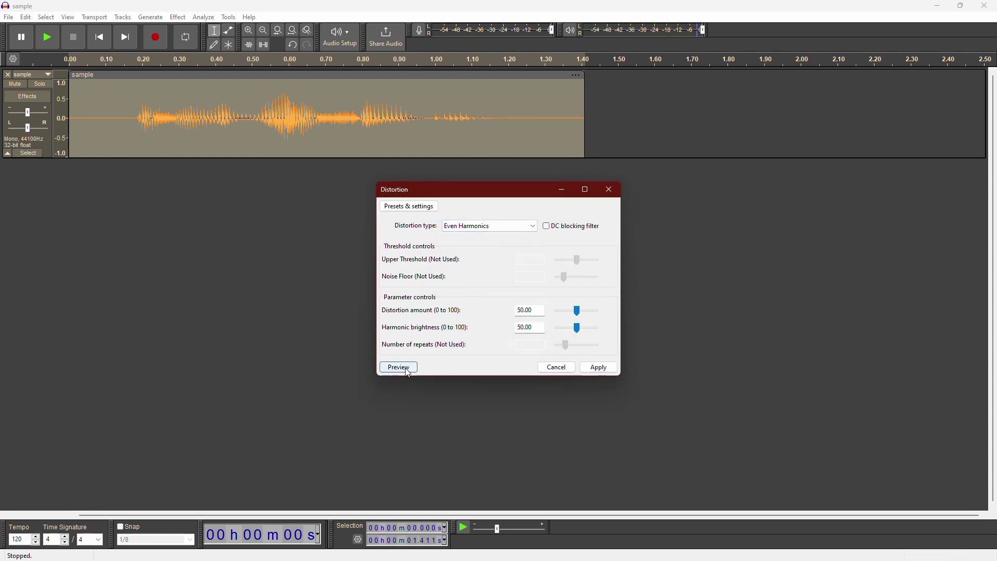
click(408, 372)
click(401, 370)
- Cancel Distortion, preview Echo with 5- and 10-second delays at 0.5 decay, and close it
click(557, 368)
click(177, 17)
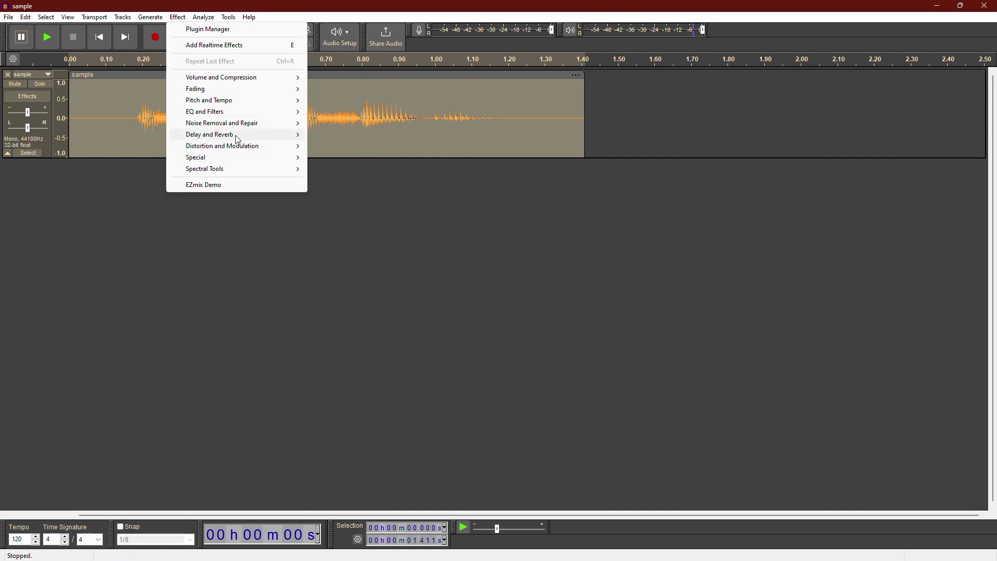
mouse_move(238, 136)
click(345, 136)
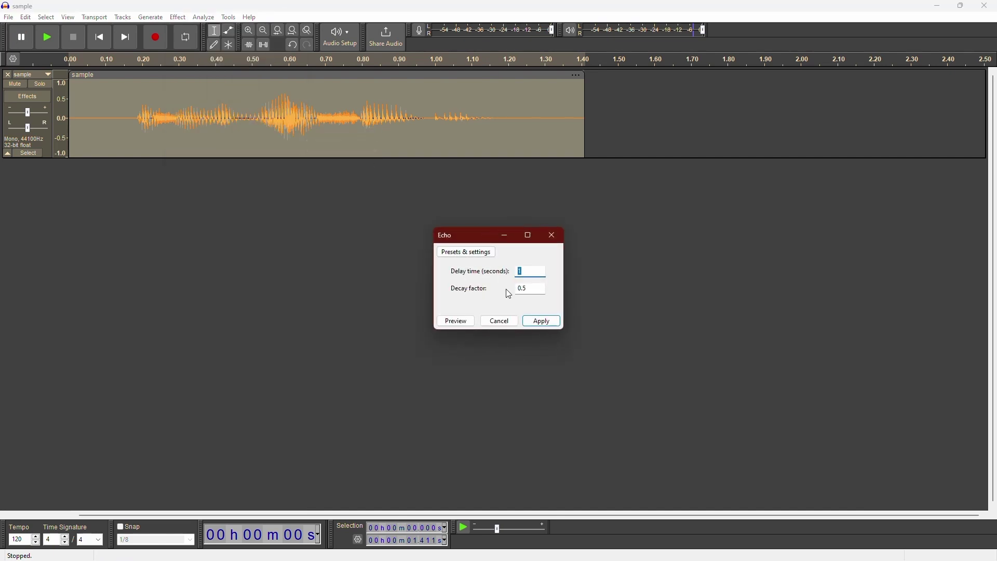
click(450, 321)
click(466, 323)
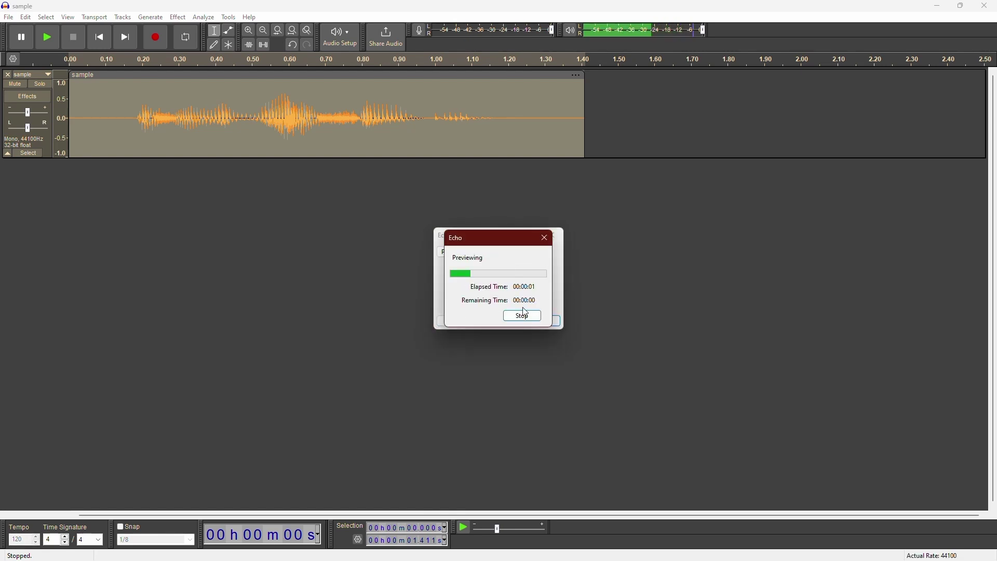
key(Escape)
- Preview Delay at −6 dB per echo, 0.300 s, 5 echoes, then cancel it
click(178, 17)
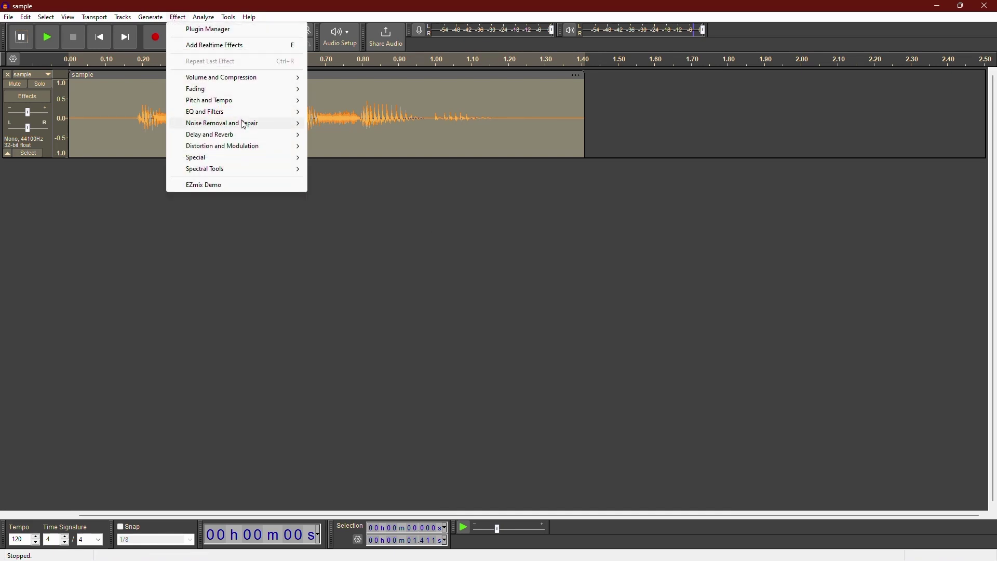
mouse_move(249, 135)
click(338, 136)
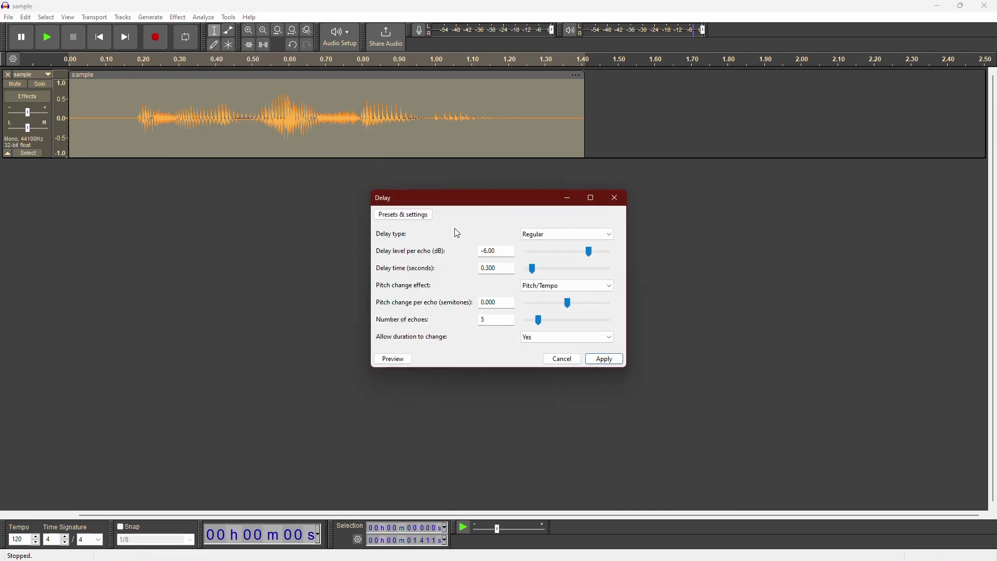
click(393, 360)
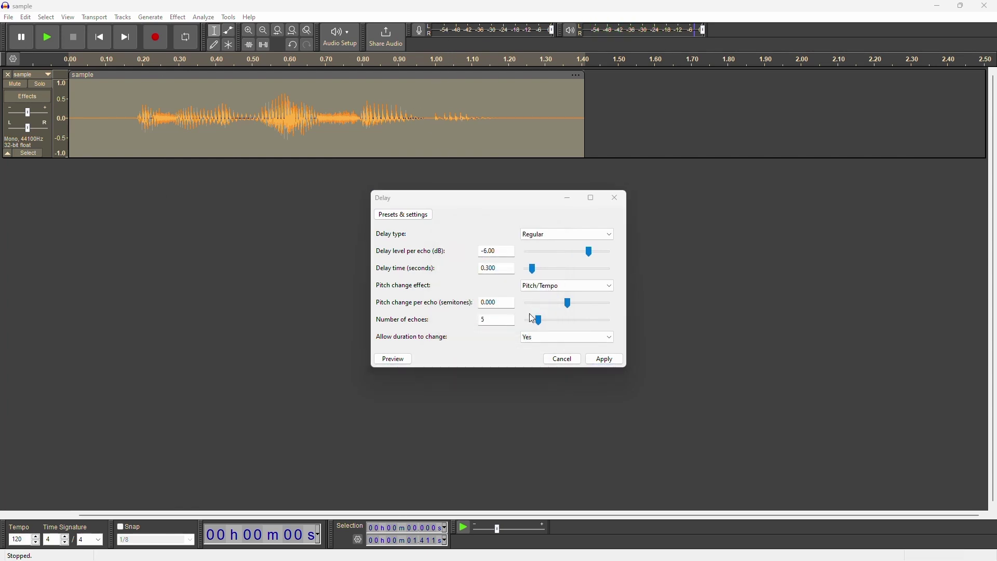
click(568, 360)
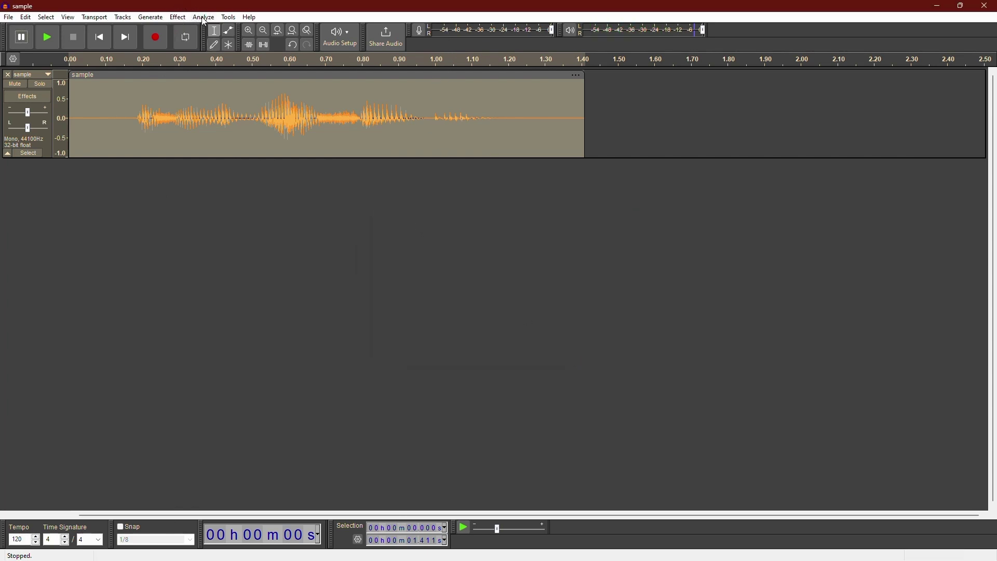
click(177, 19)
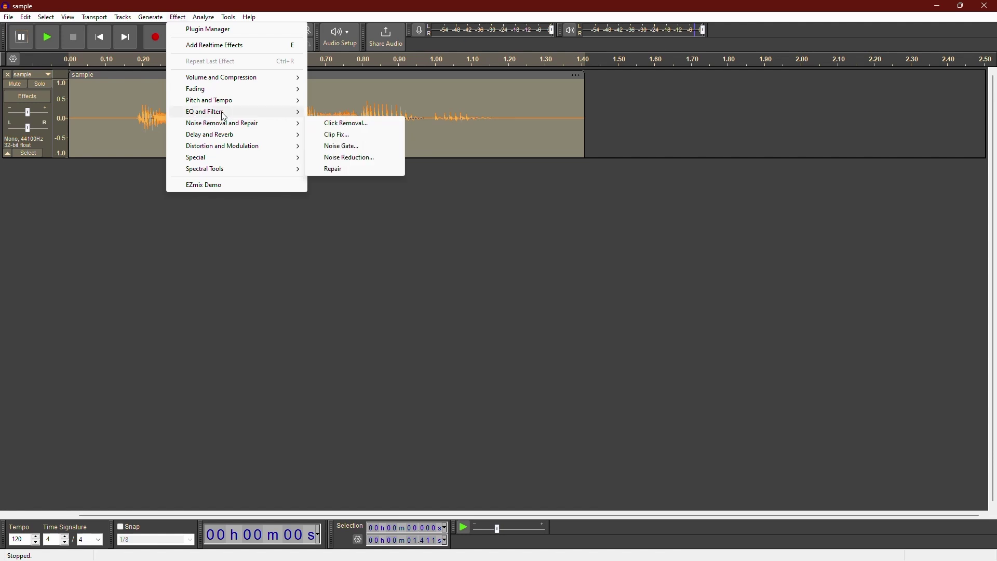
- Open Filter Curve EQ and load the Telephone factory preset
mouse_move(225, 115)
click(379, 124)
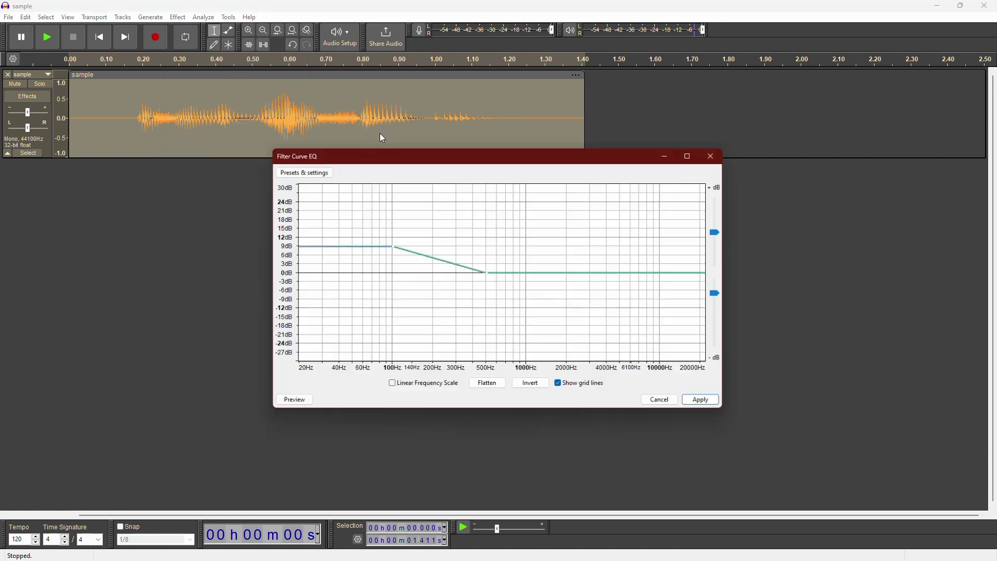
click(315, 171)
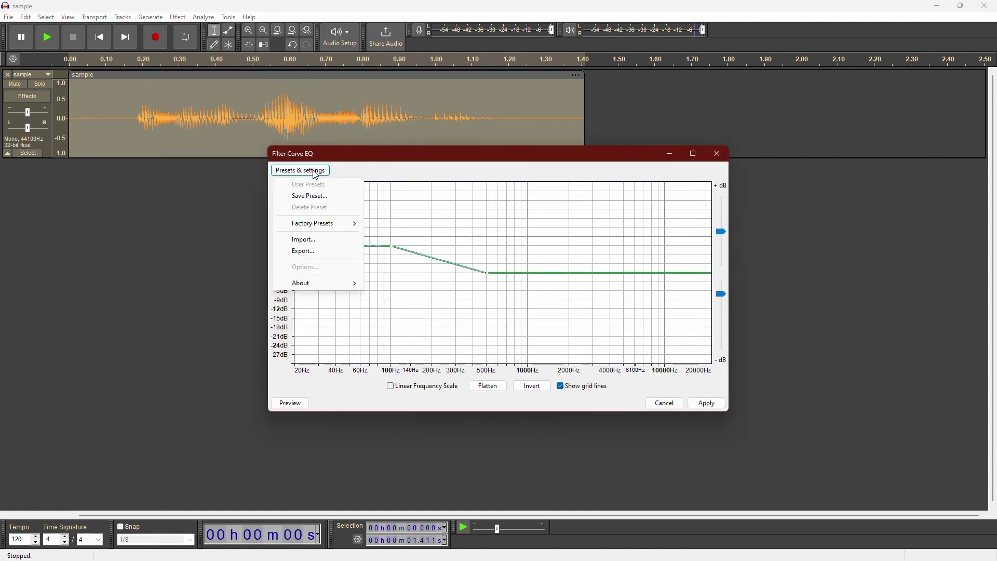
mouse_move(298, 228)
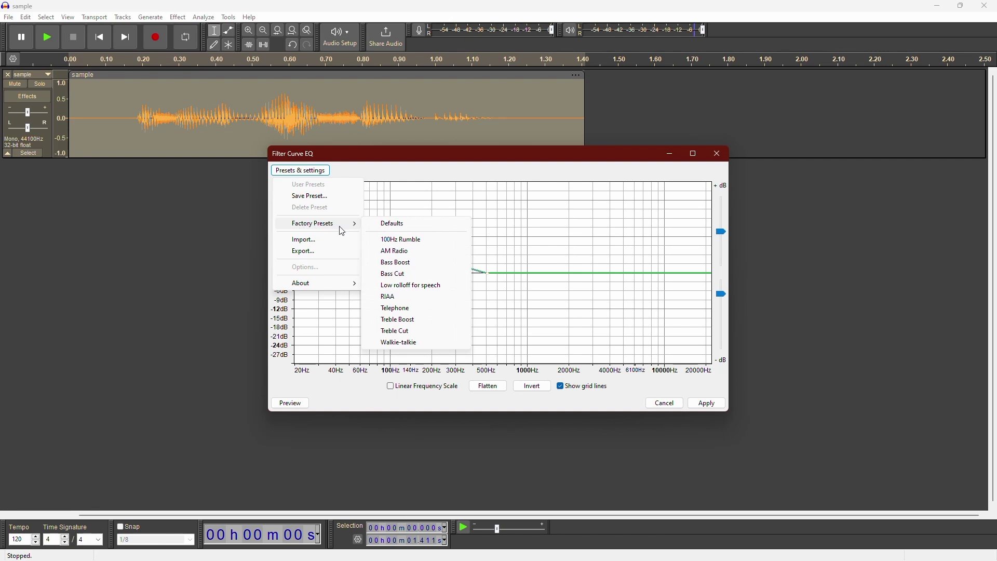
click(386, 309)
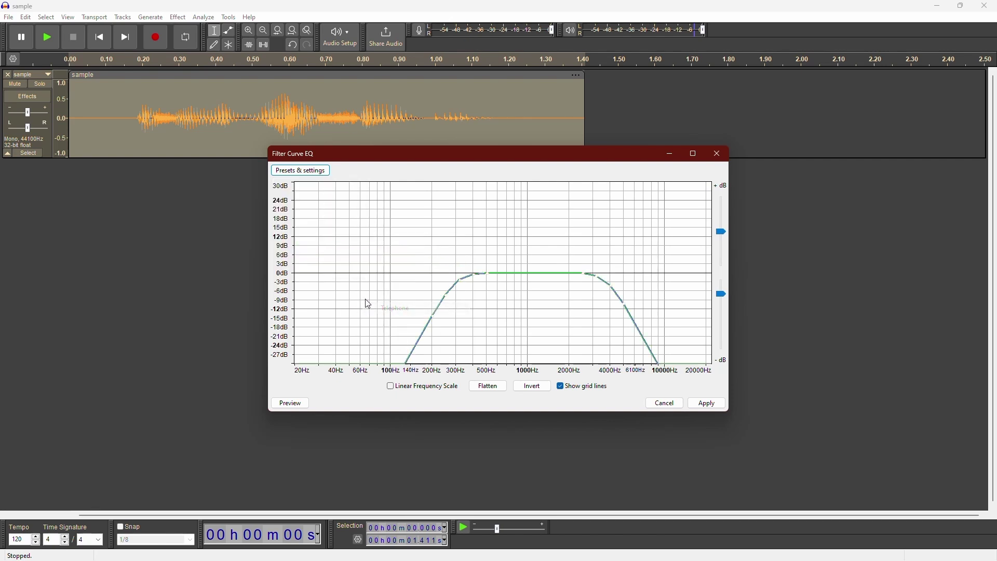
- Preview the Telephone EQ twice with the volume raised, then cancel without applying
click(289, 404)
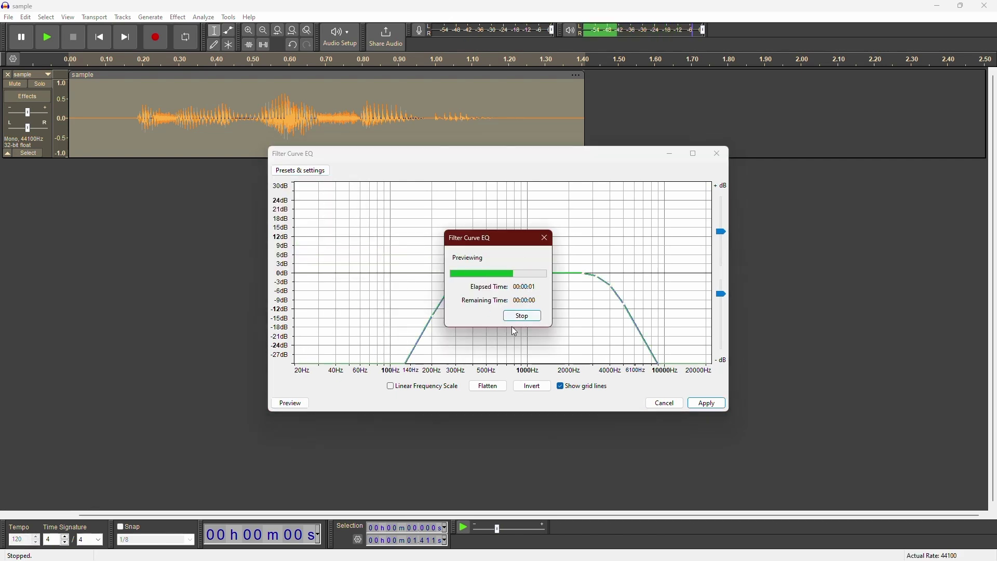
key(XF86AudioRaiseVolume)
click(293, 404)
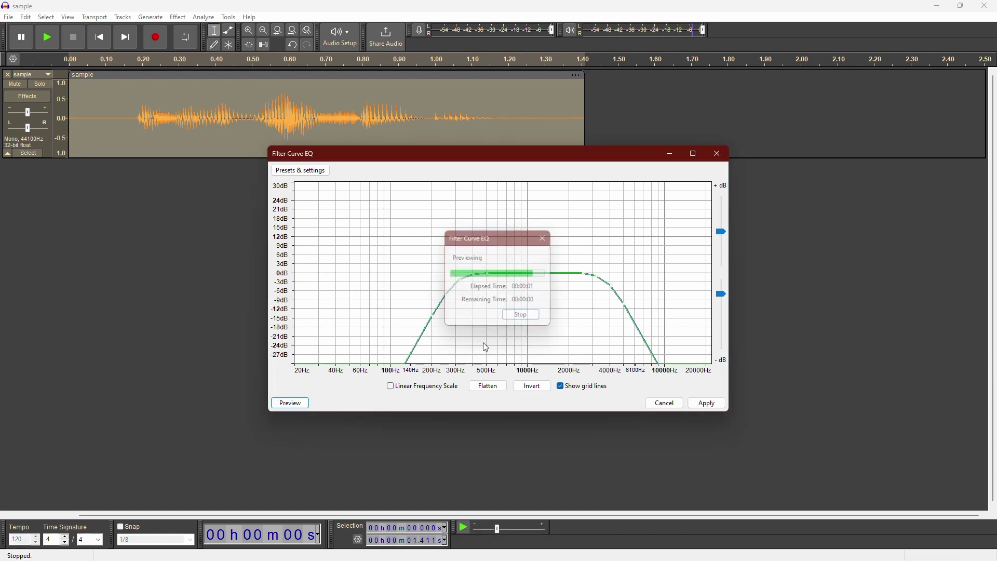
click(665, 404)
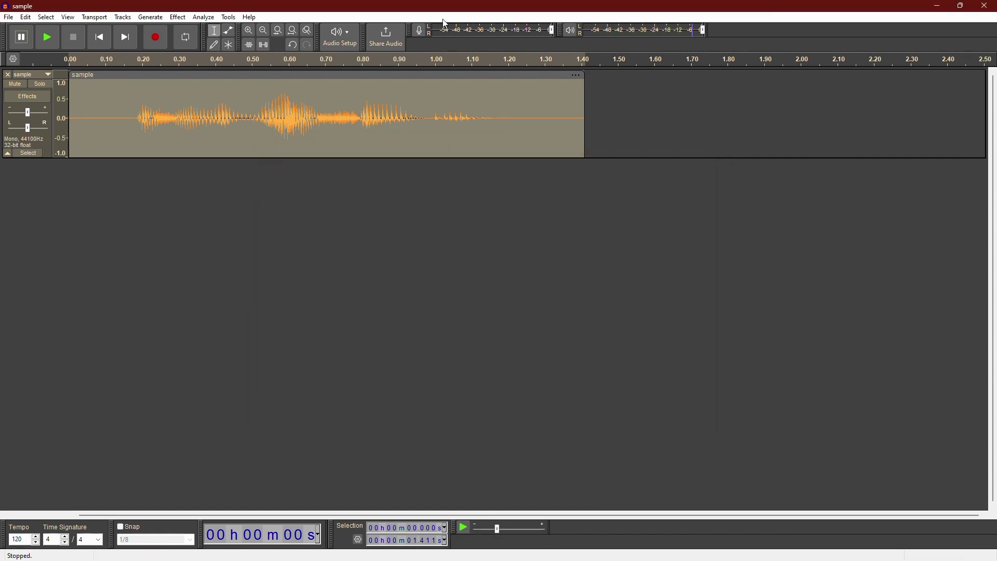
- Preview Paulstretch at stretch factor 10.0 and 0.25 s resolution, stop it, and cancel
click(204, 17)
click(178, 17)
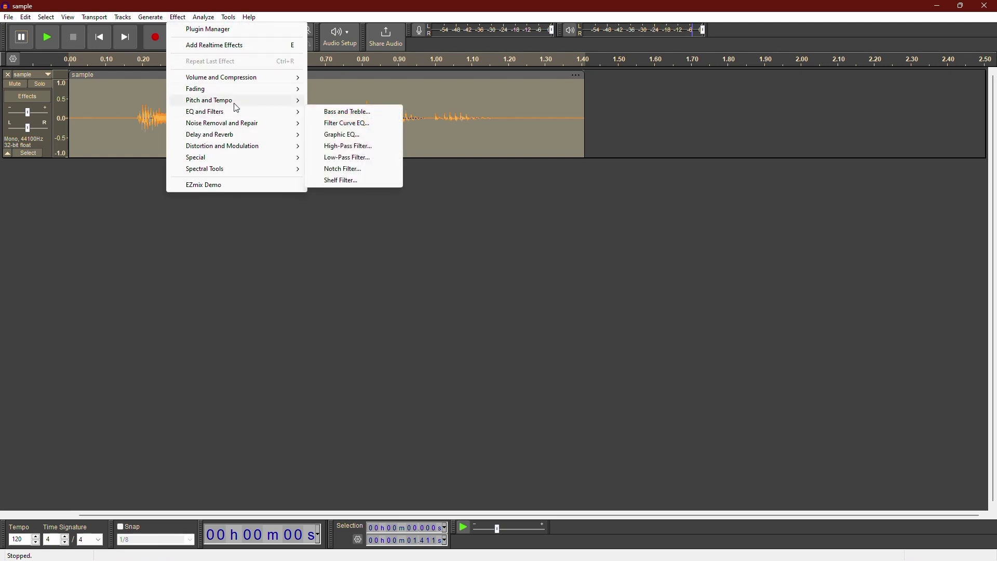
mouse_move(236, 105)
click(353, 134)
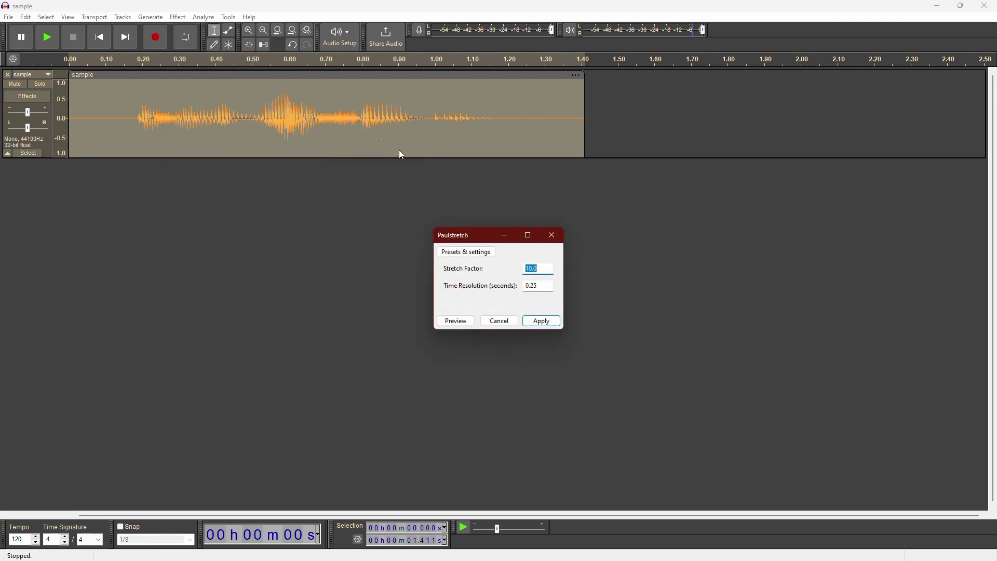
click(447, 323)
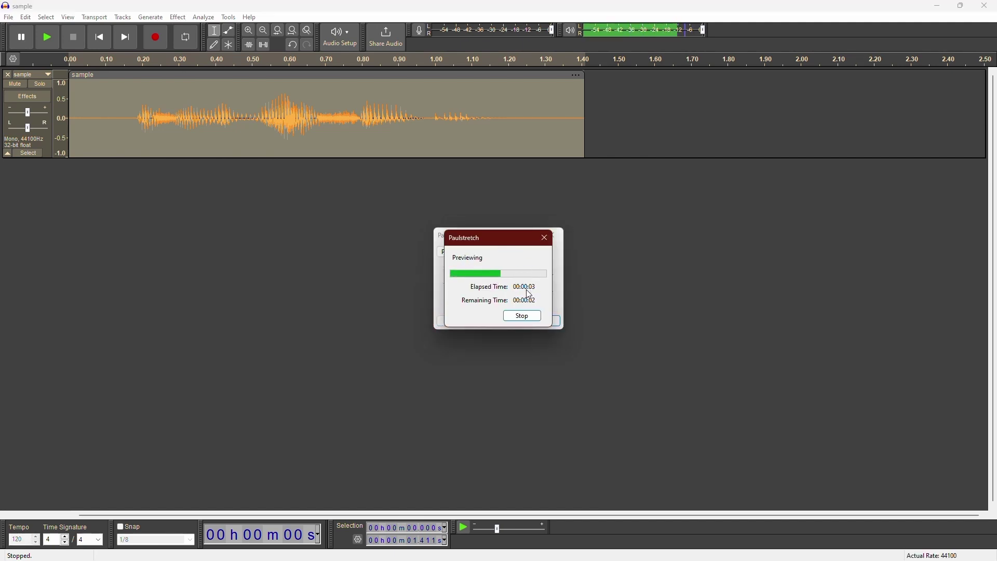
click(527, 316)
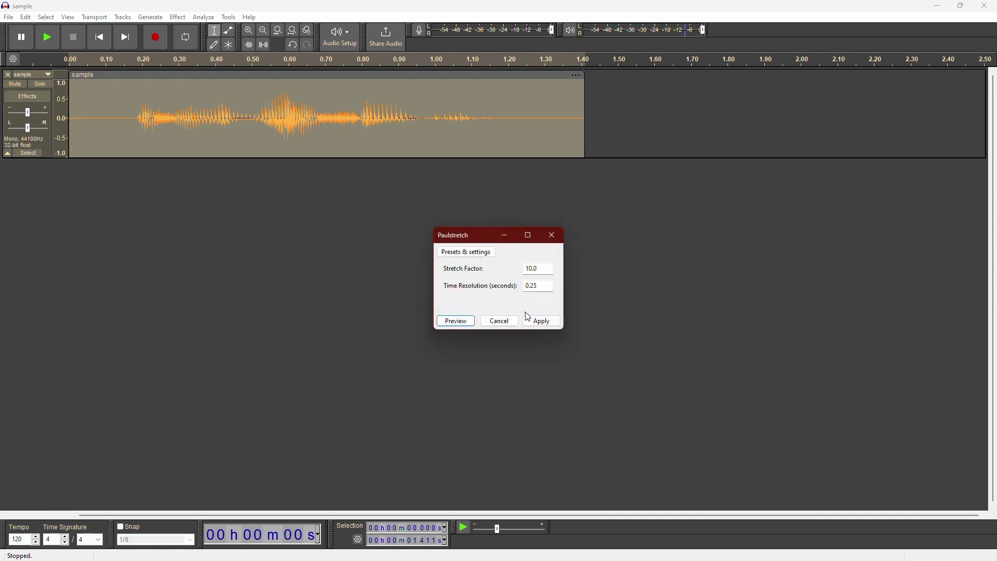
click(499, 322)
- Open Phaser and preview it twice at 2 stages, raising the volume
click(178, 21)
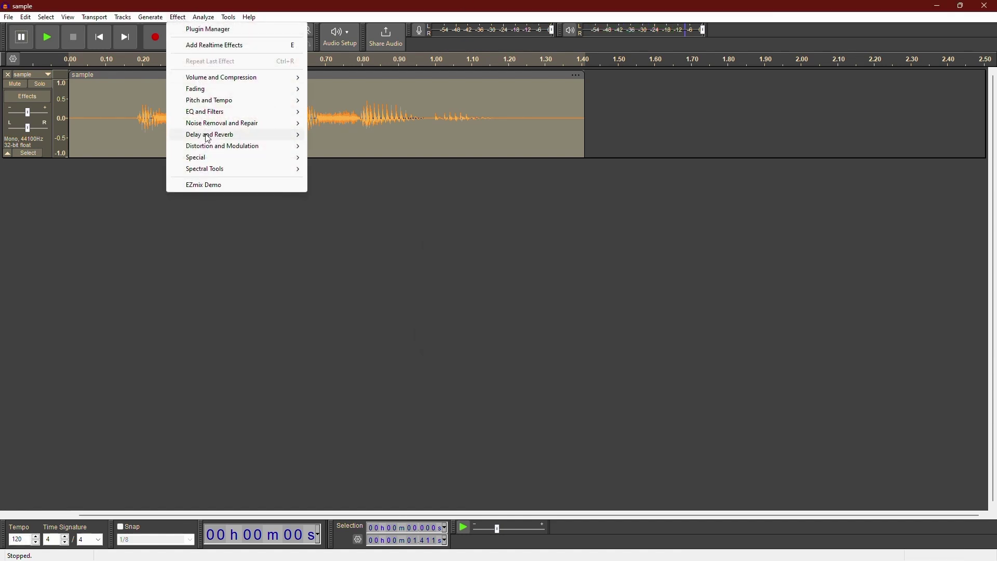
mouse_move(208, 137)
mouse_move(283, 148)
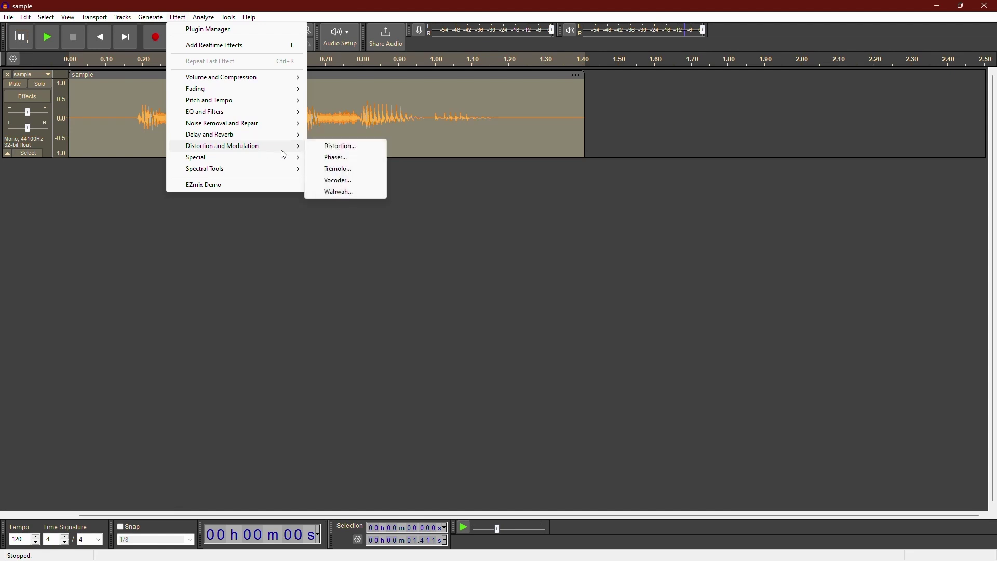
click(340, 158)
click(434, 357)
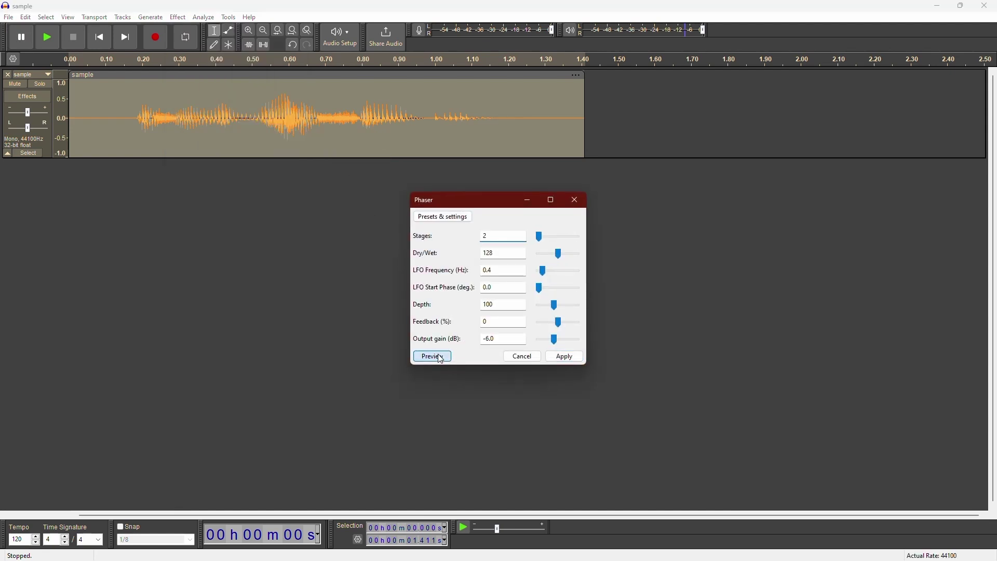
key(XF86AudioRaiseVolume)
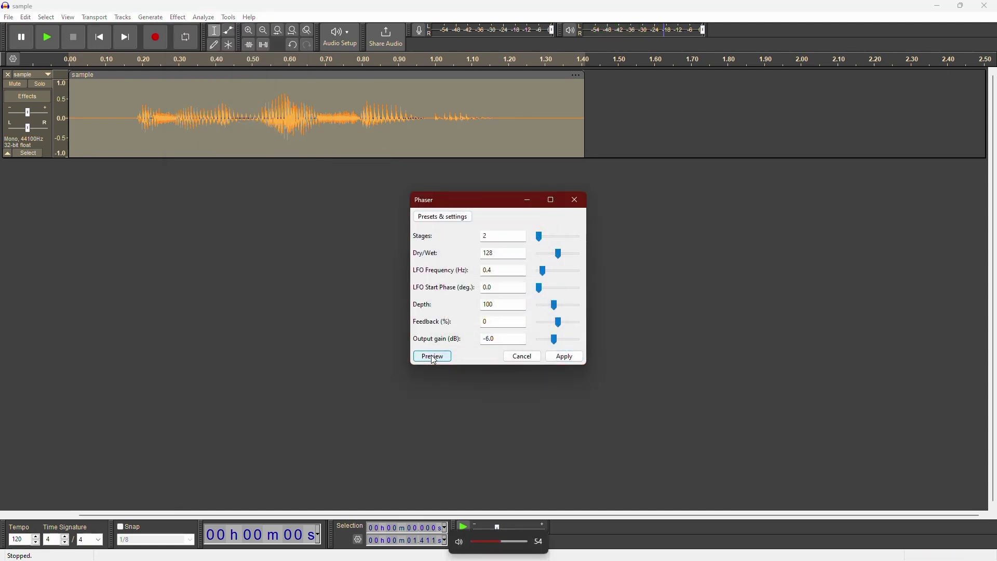
click(434, 357)
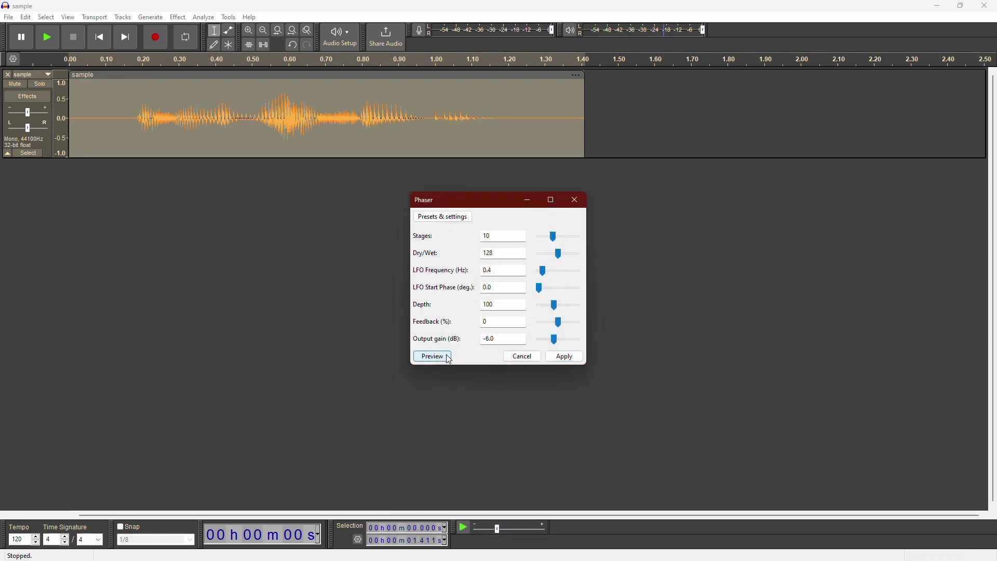
- Preview the Phaser at 10 stages, then close it without applying
click(449, 358)
key(XF86AudioRaiseVolume)
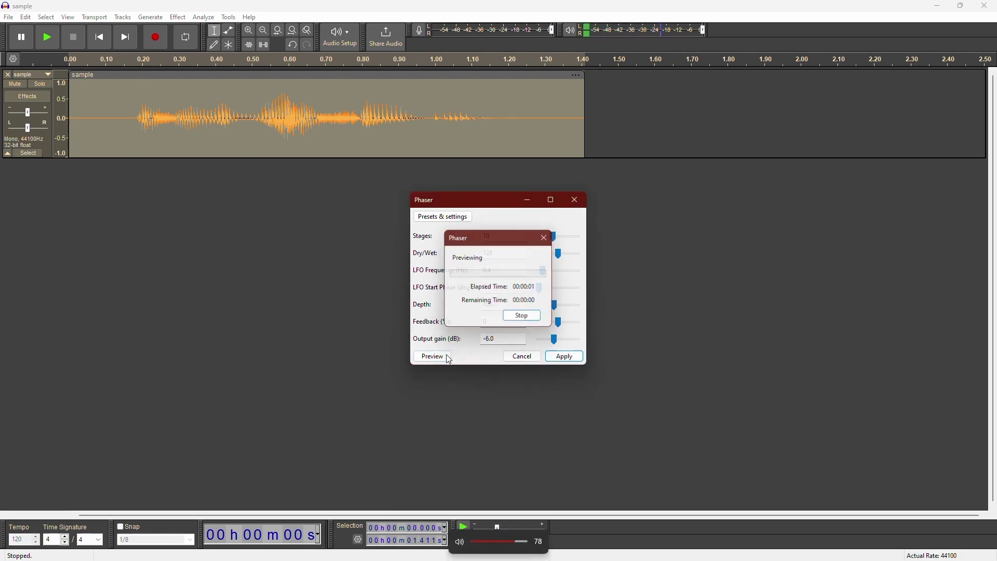
key(Escape)
click(205, 18)
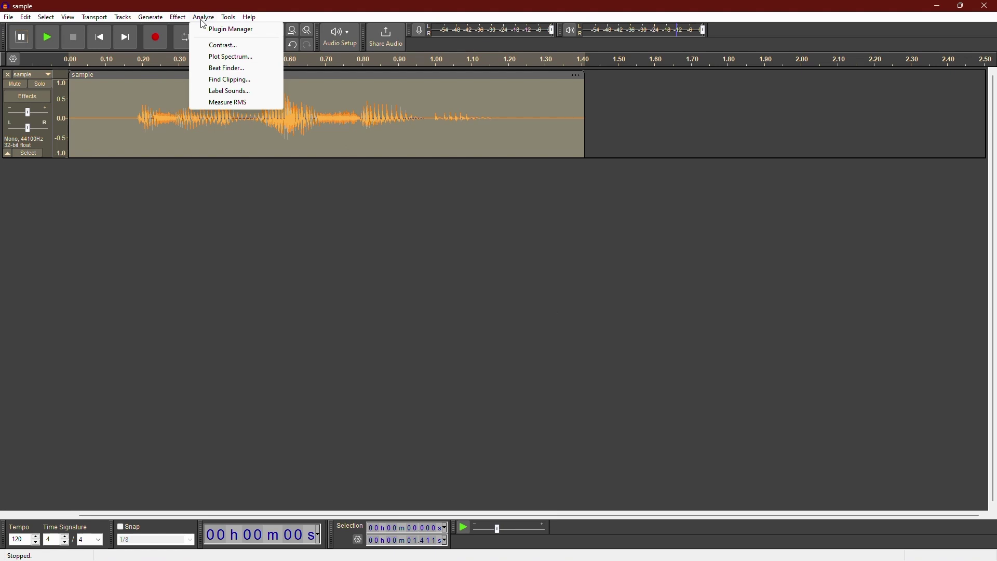
- Open the Reverb effect and preview the clip with its default settings
mouse_move(177, 17)
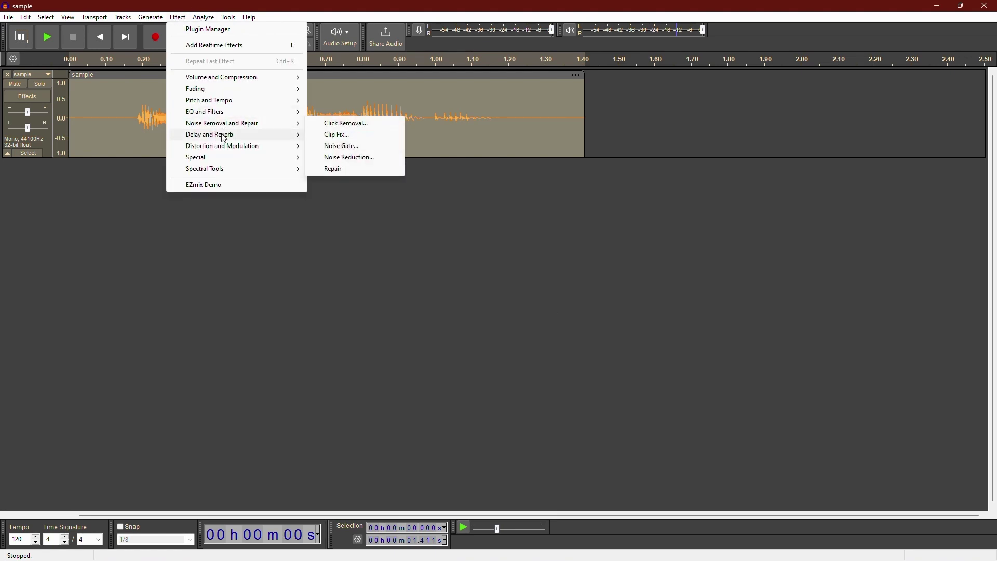
mouse_move(224, 135)
click(357, 157)
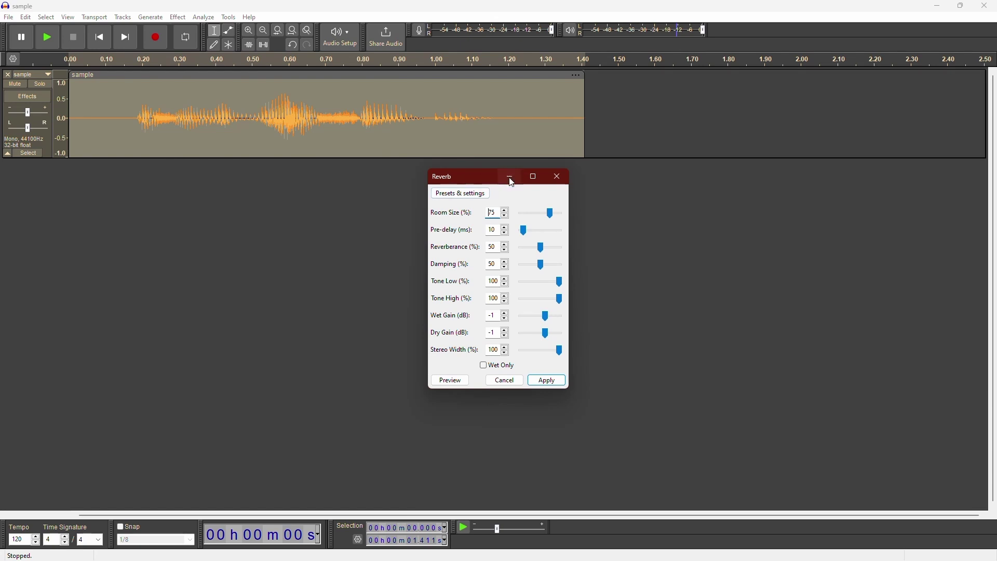
click(447, 381)
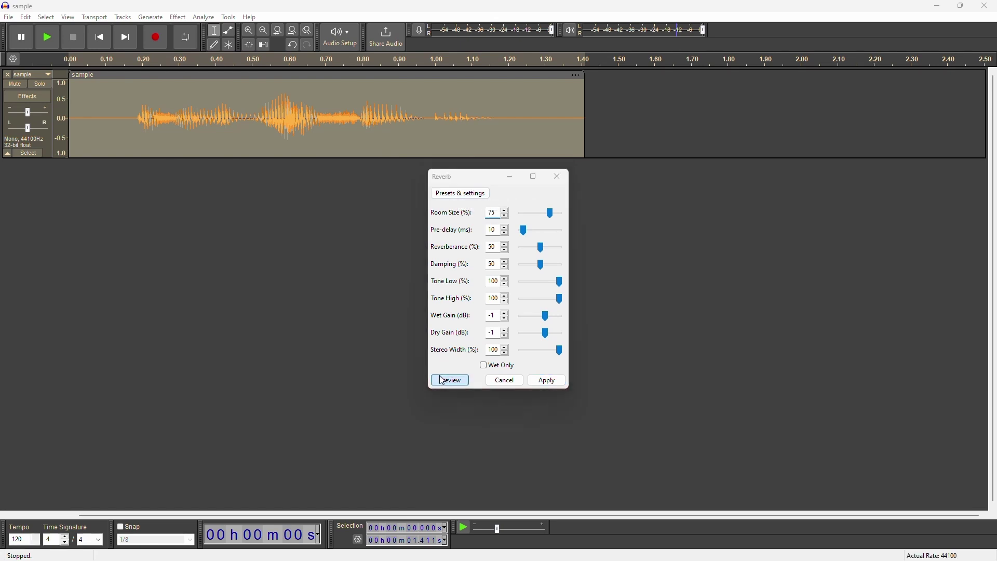
- Load the Large Room factory preset, preview it, and cancel without applying
click(461, 193)
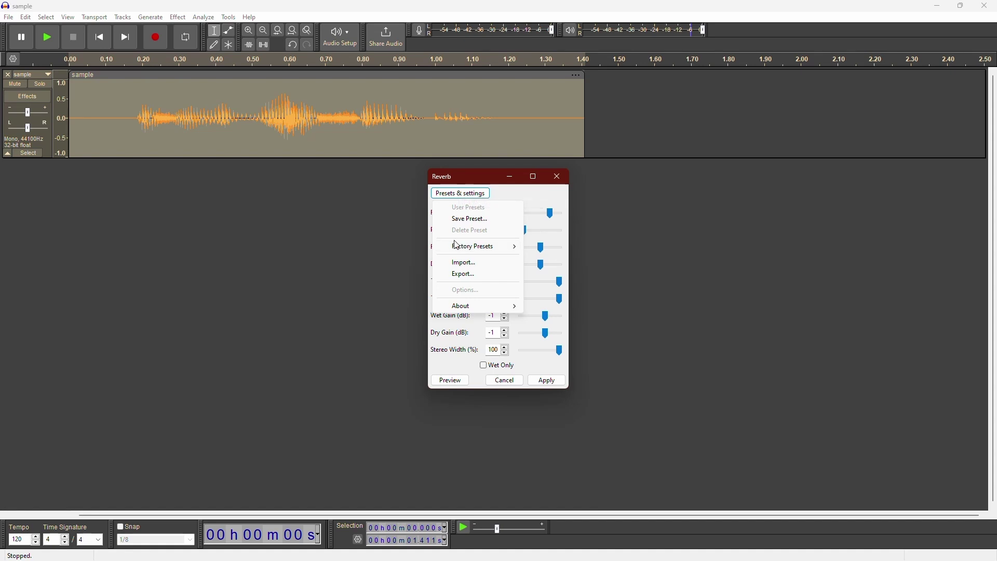
mouse_move(477, 249)
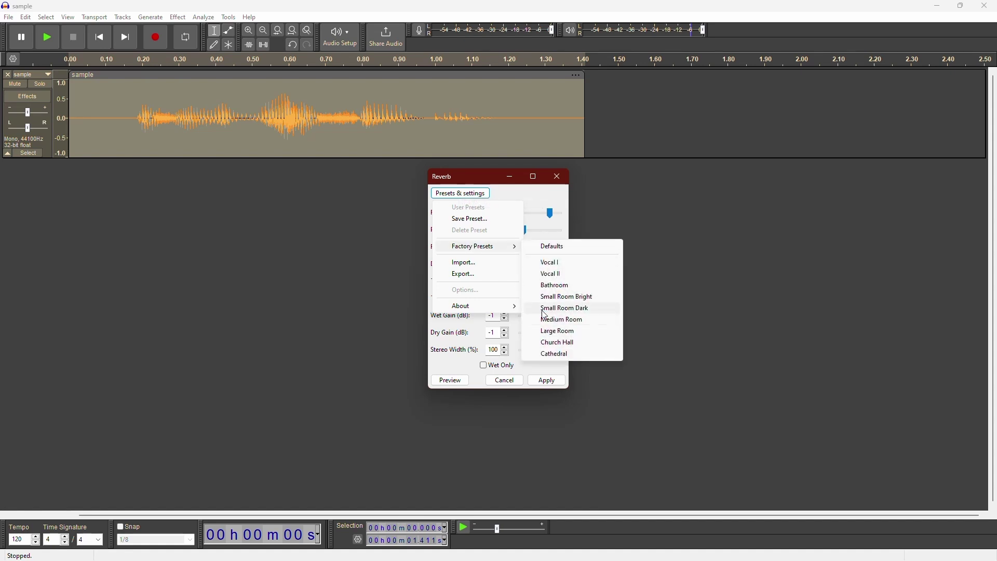
click(558, 331)
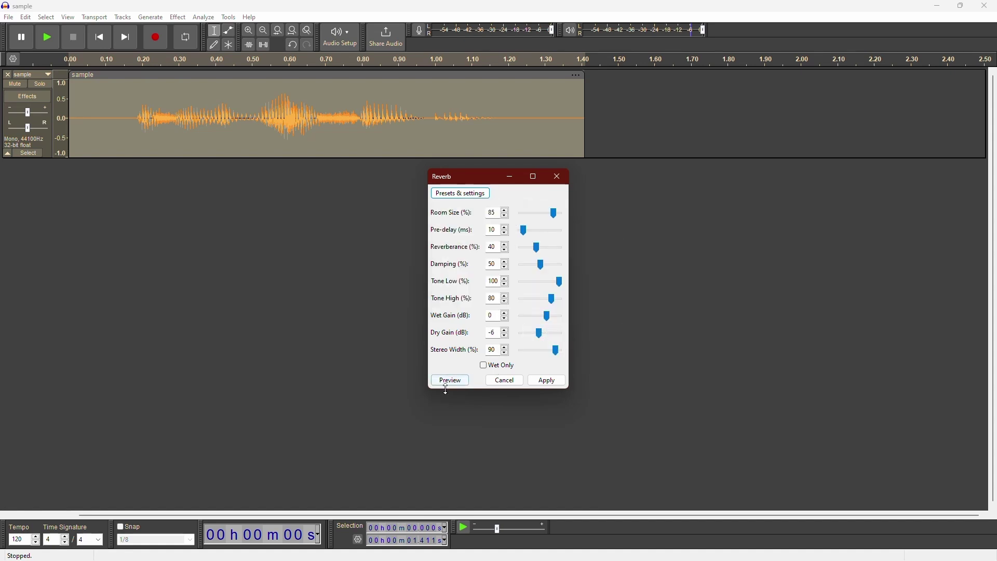
click(449, 383)
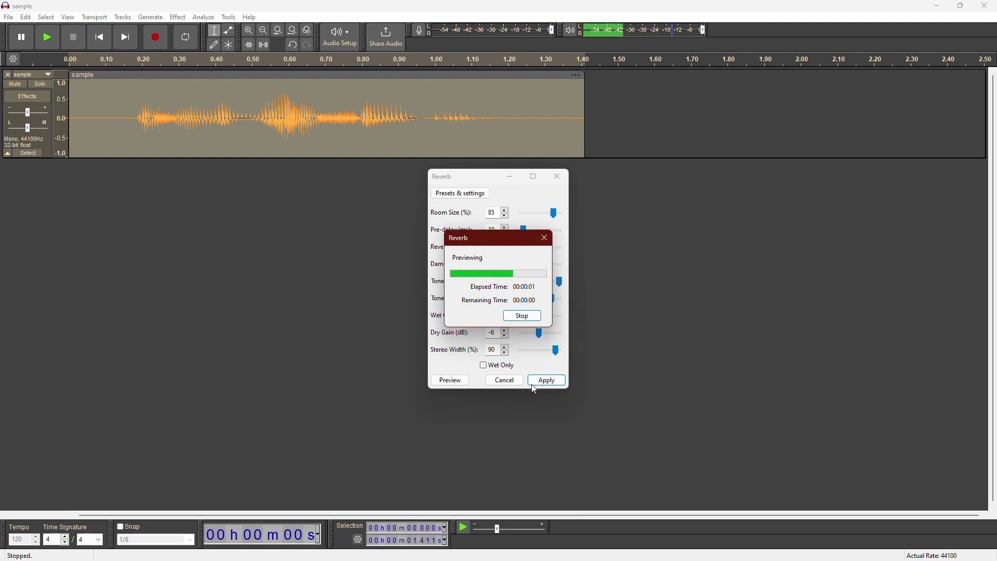
click(514, 384)
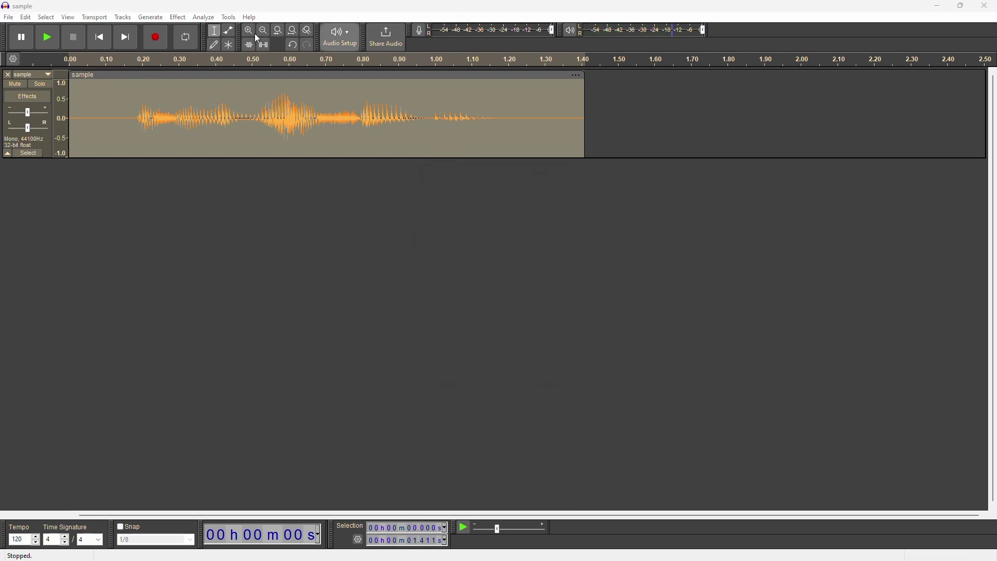
click(204, 18)
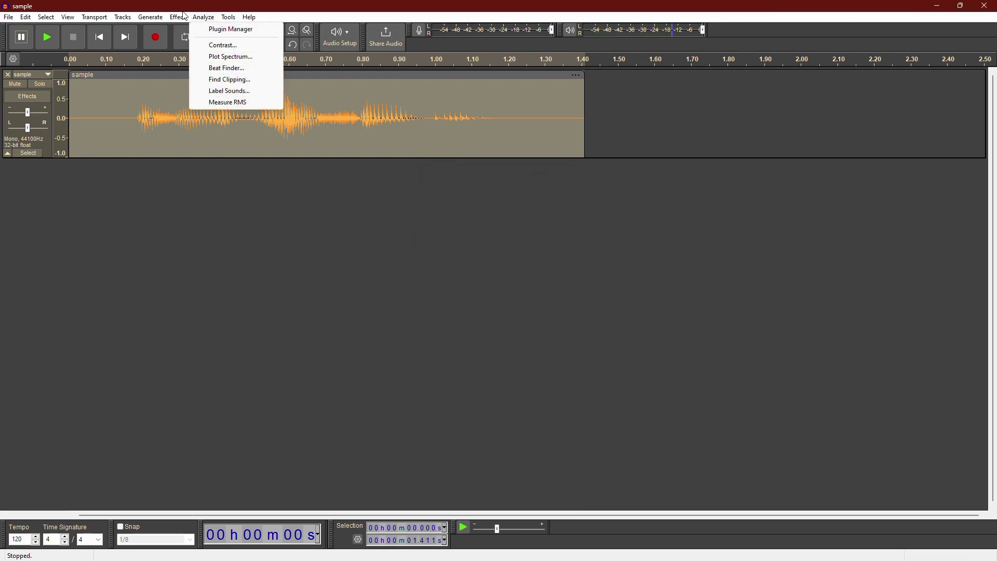
mouse_move(178, 17)
mouse_move(219, 157)
click(359, 181)
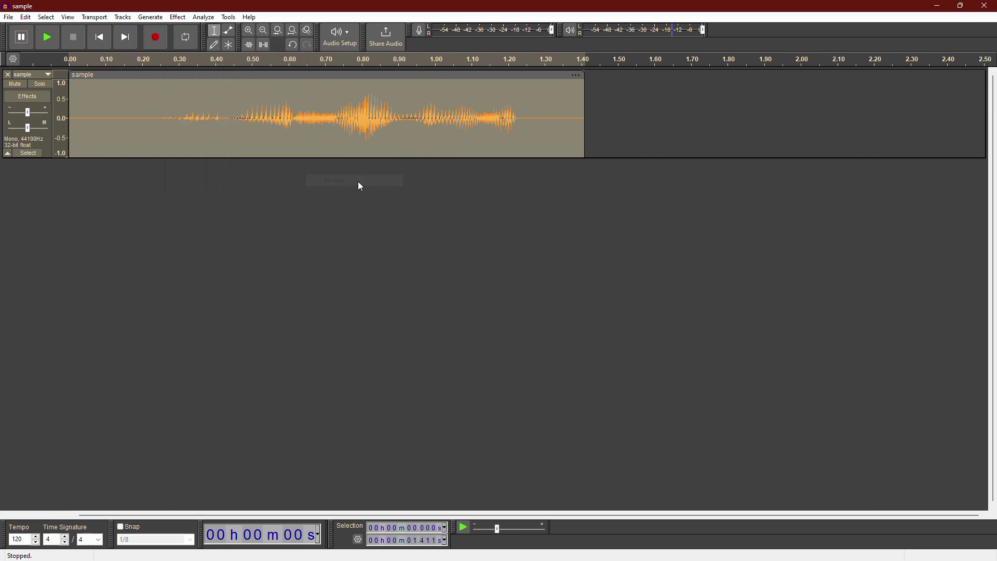
key(space)
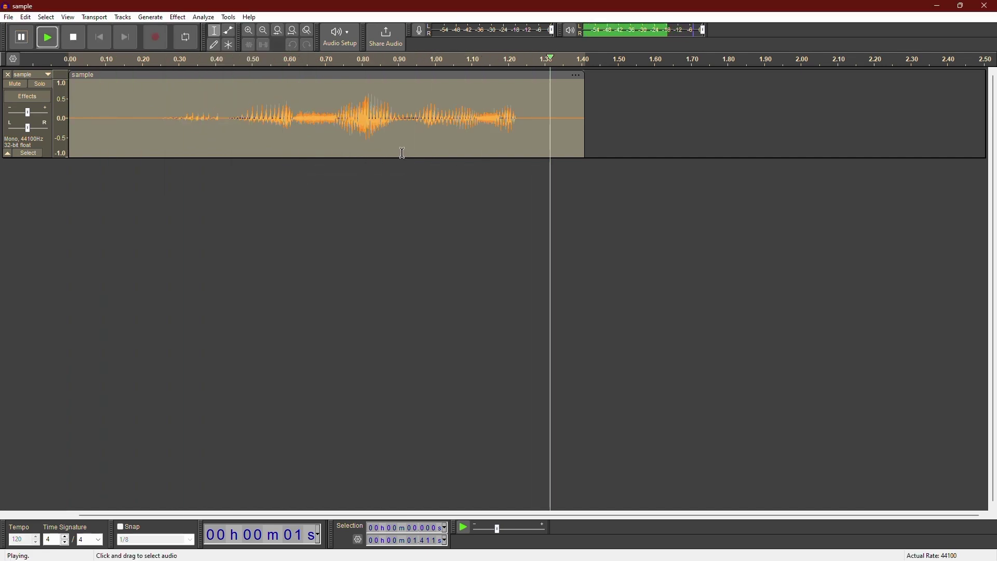
key(ctrl+z)
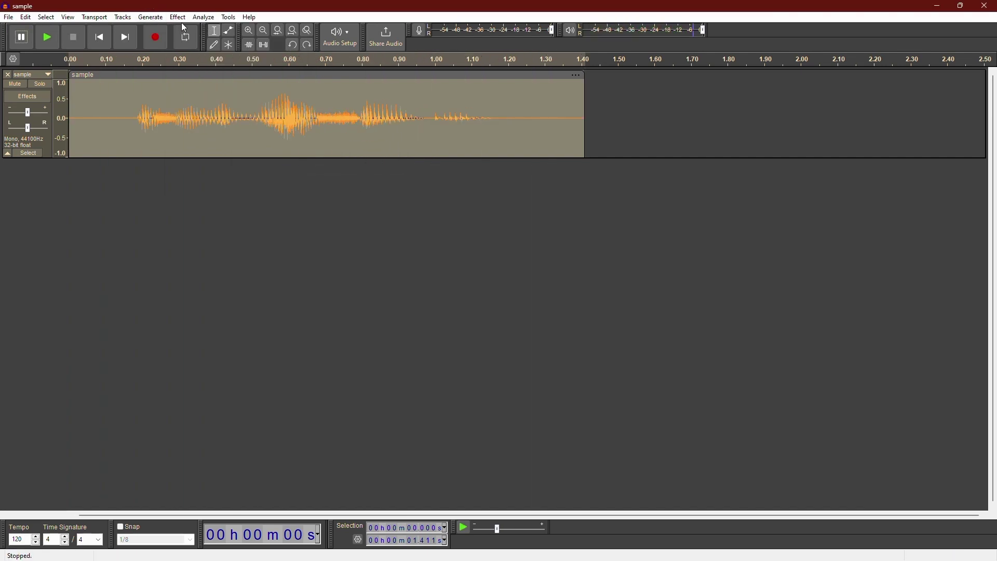
click(179, 19)
- Open the Wahwah effect and preview it twice at its default settings
mouse_move(233, 150)
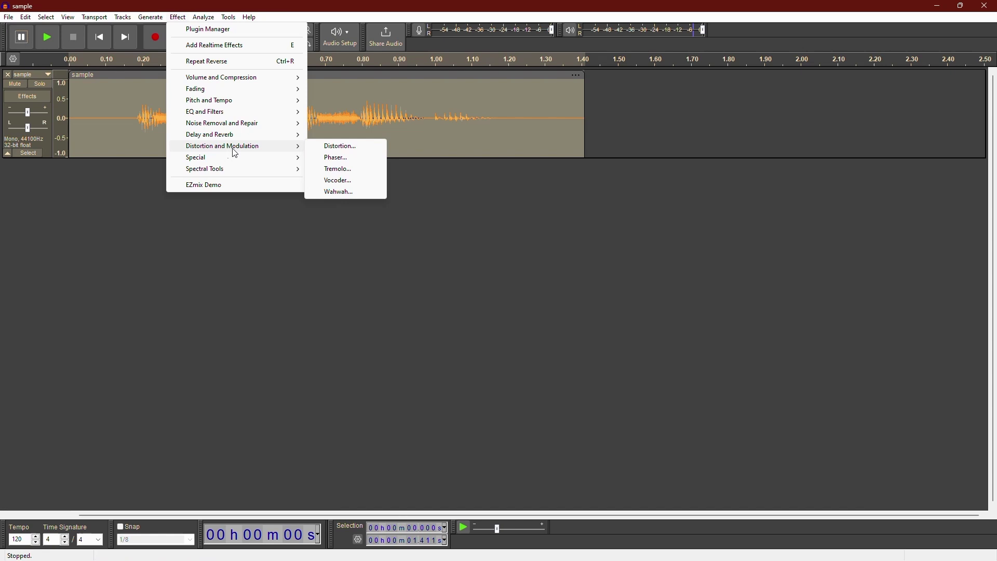
click(340, 194)
key(shift+Tab)
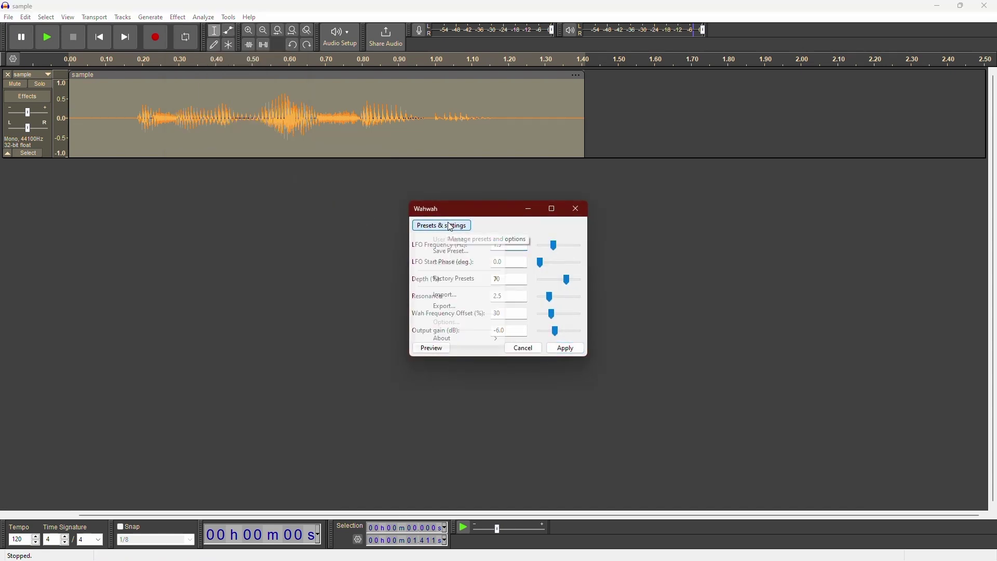
click(430, 348)
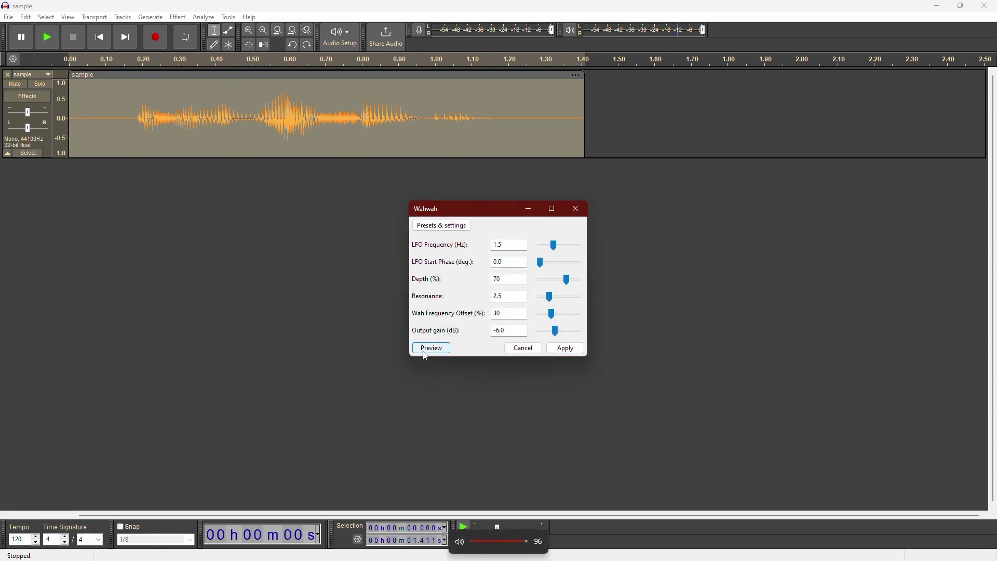
click(429, 348)
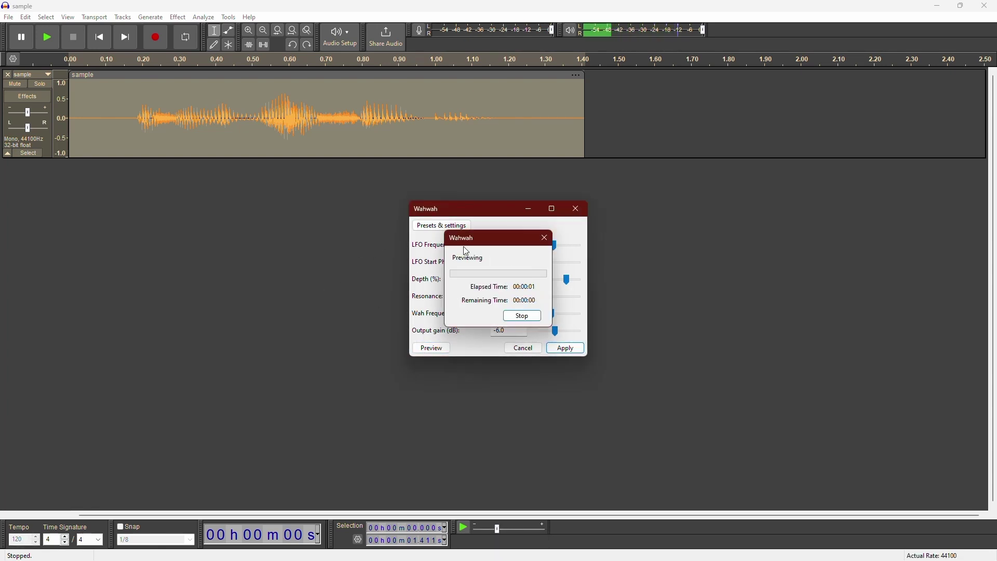
- Preview Wahwah at 20% depth, then with LFO frequency raised to 2.9 Hz
click(422, 349)
drag(558, 247, 570, 246)
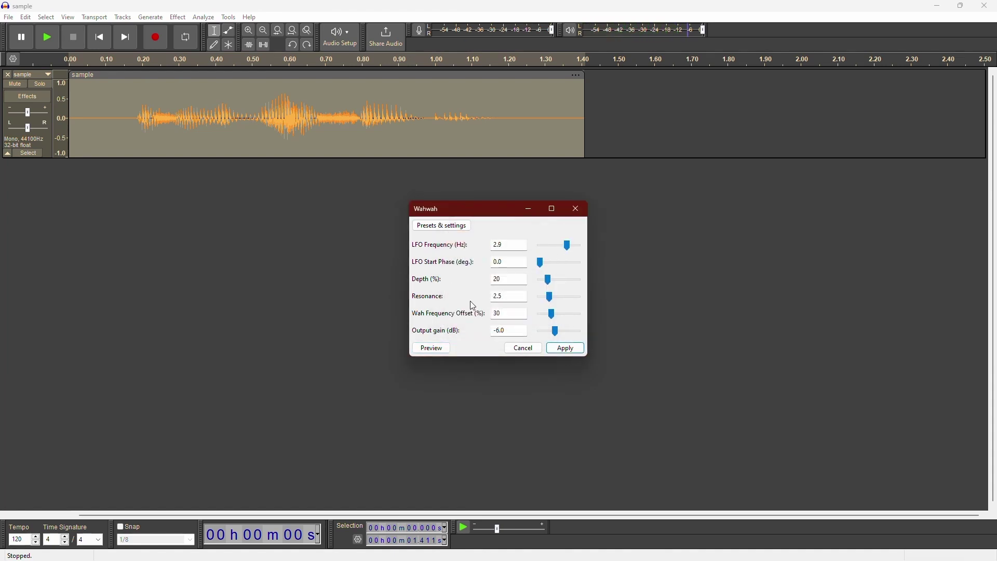
click(429, 348)
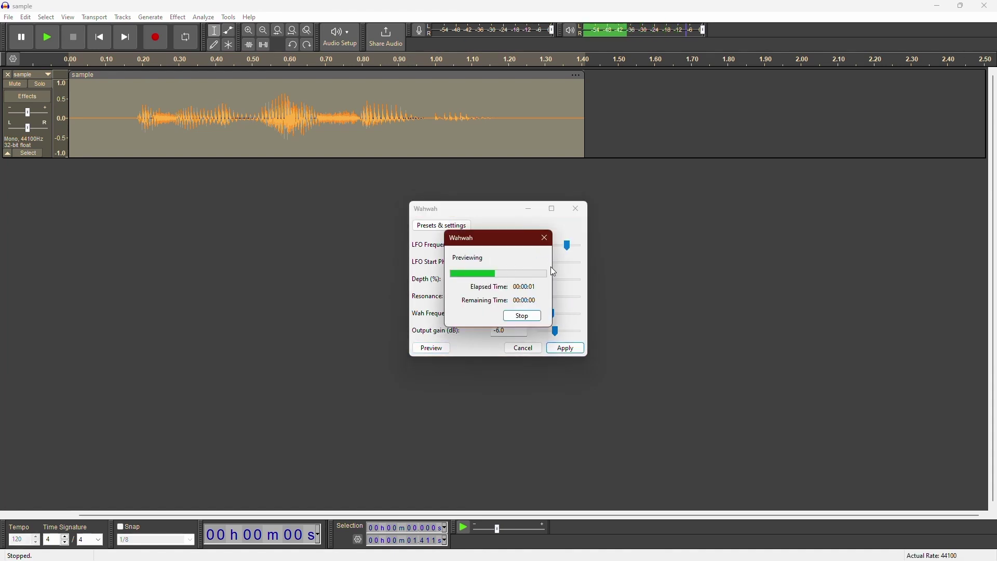